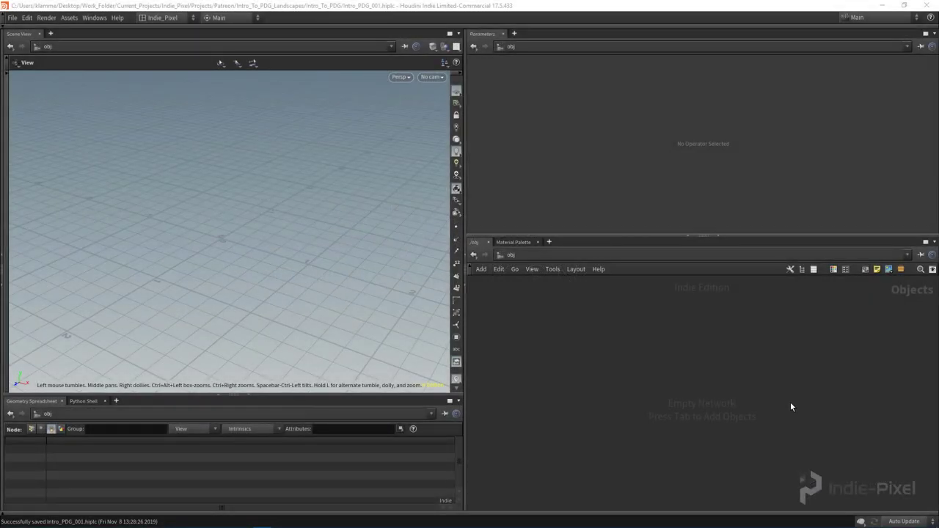
Step: Make the network pane taller and add a Subnetwork node to the empty object network
left_click_drag(740, 237, 737, 214)
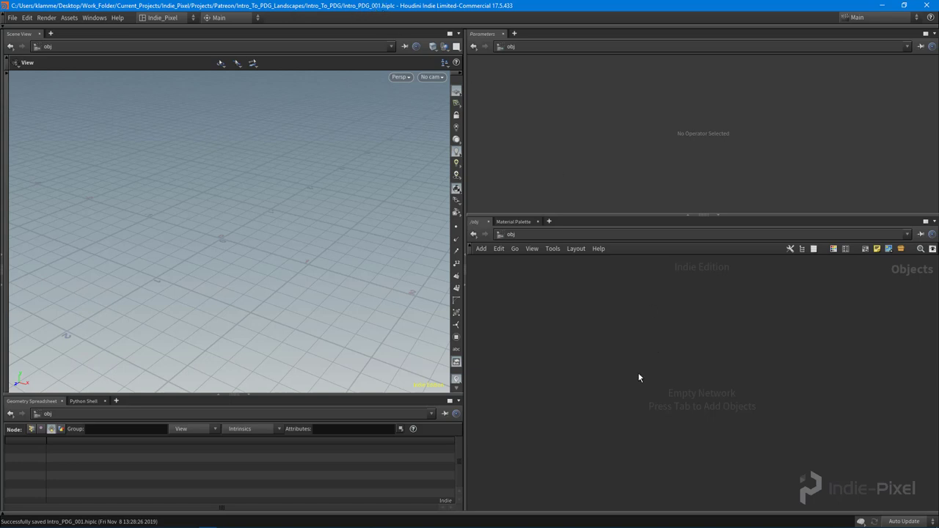
key("Tab")
type("sub")
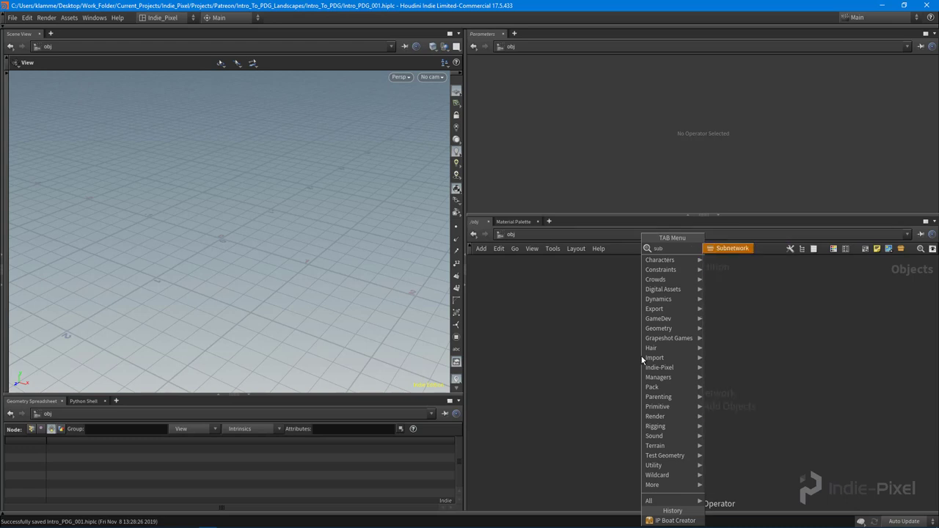
key("Return")
left_click(641, 355)
left_click_drag(641, 355, 666, 377)
scroll(660, 389, "down", 2)
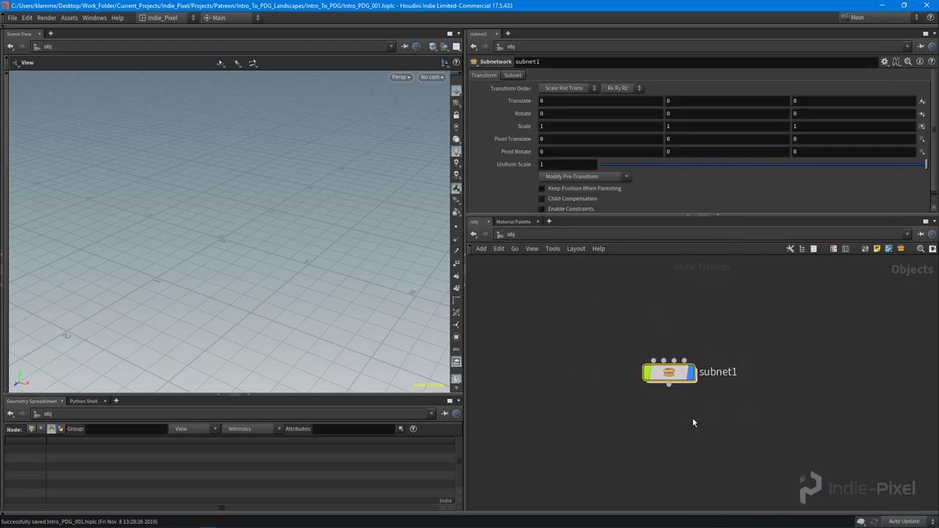
Step: Rename the subnetwork node to ip_pdg_landscape
double_click(717, 373)
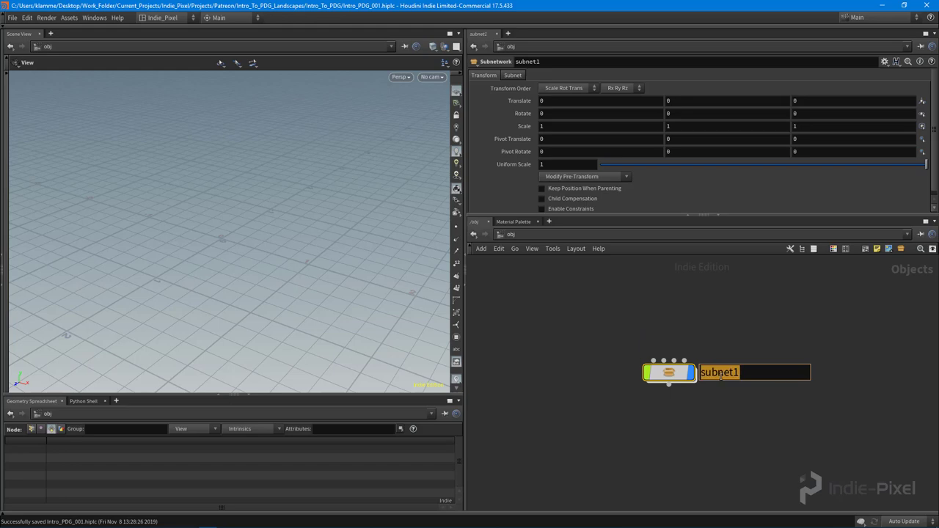
type("pdg_landscape")
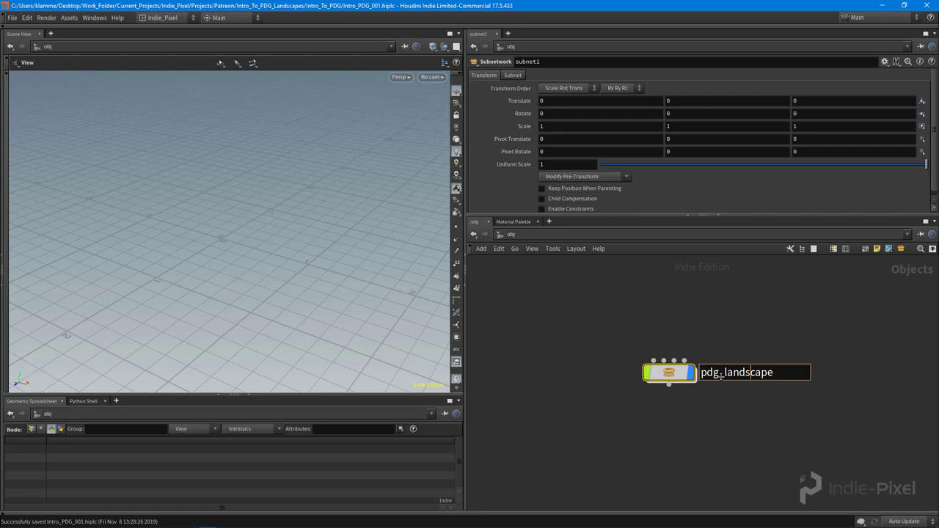
key("Home")
type("ip_")
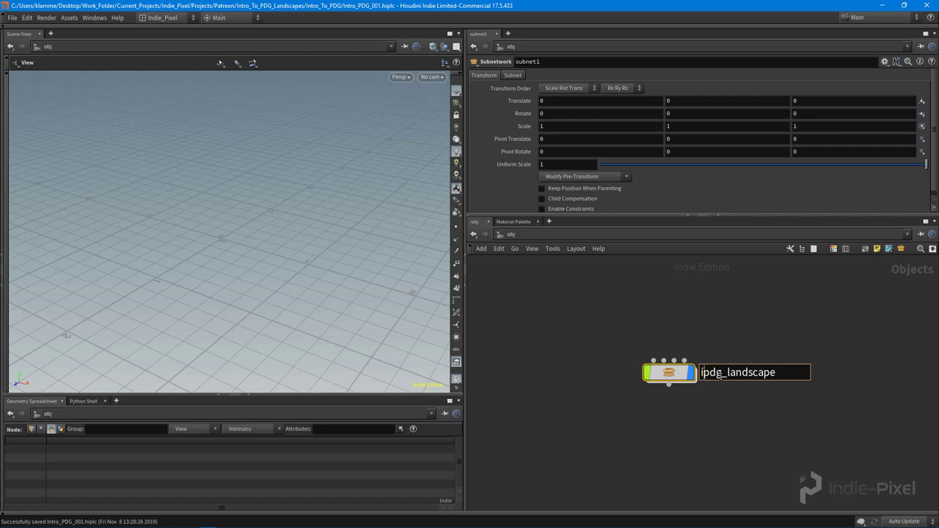
key("Return")
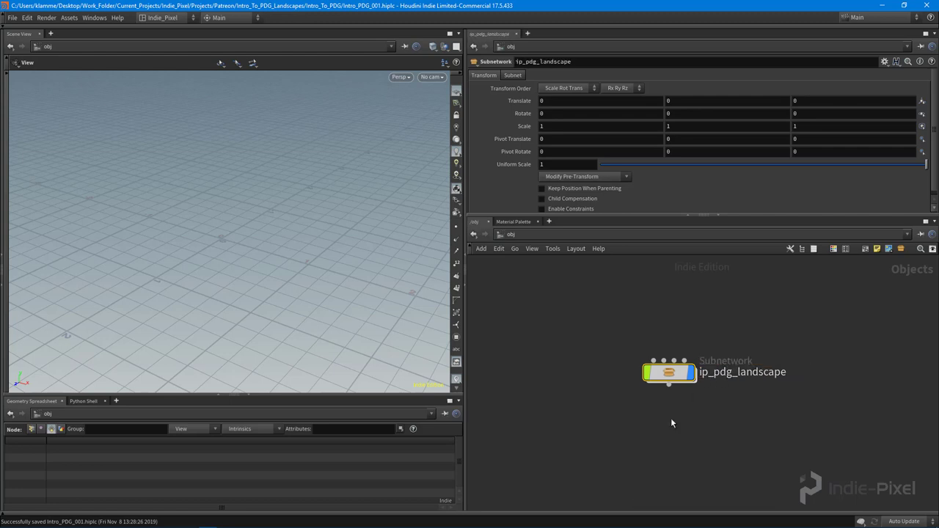
Step: Enter the ip_pdg_landscape subnetwork, lay out its four input nodes compactly and move them aside
middle_click_drag(670, 417, 714, 393)
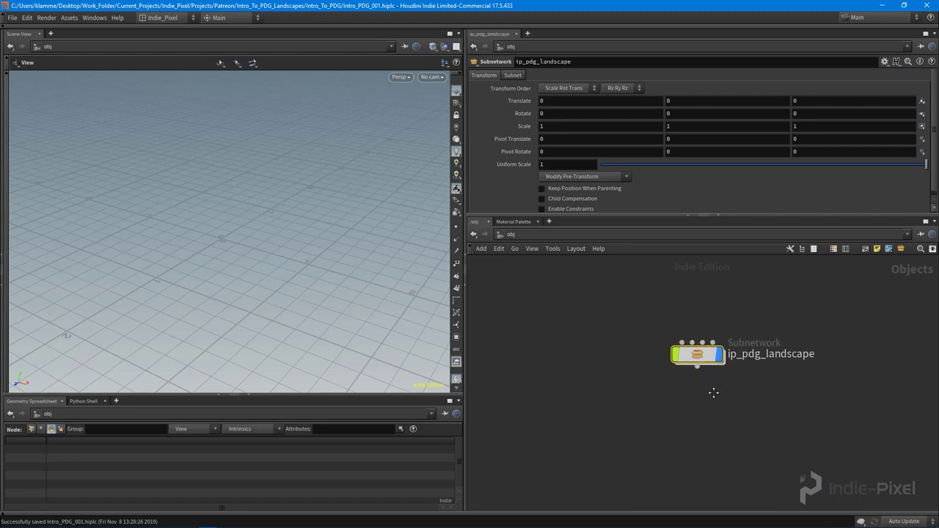
double_click(700, 357)
left_click_drag(578, 320, 808, 391)
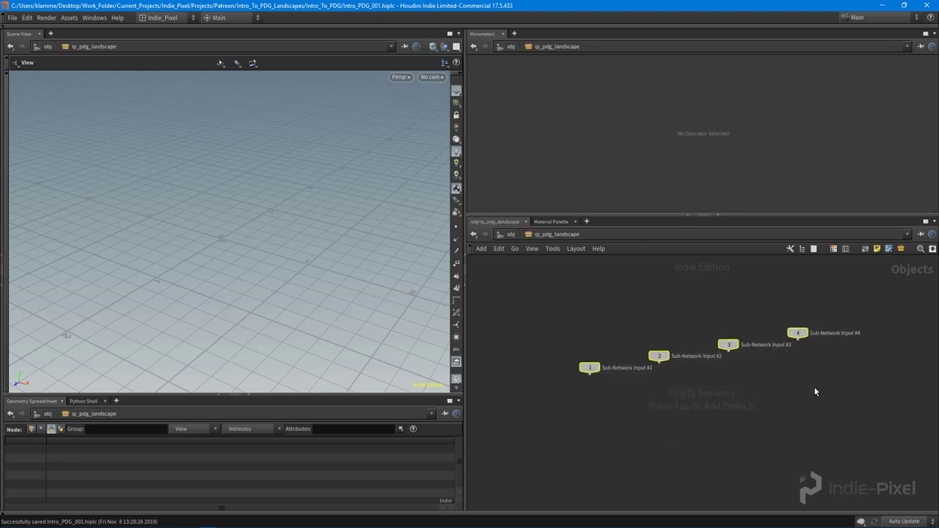
key("shift+l")
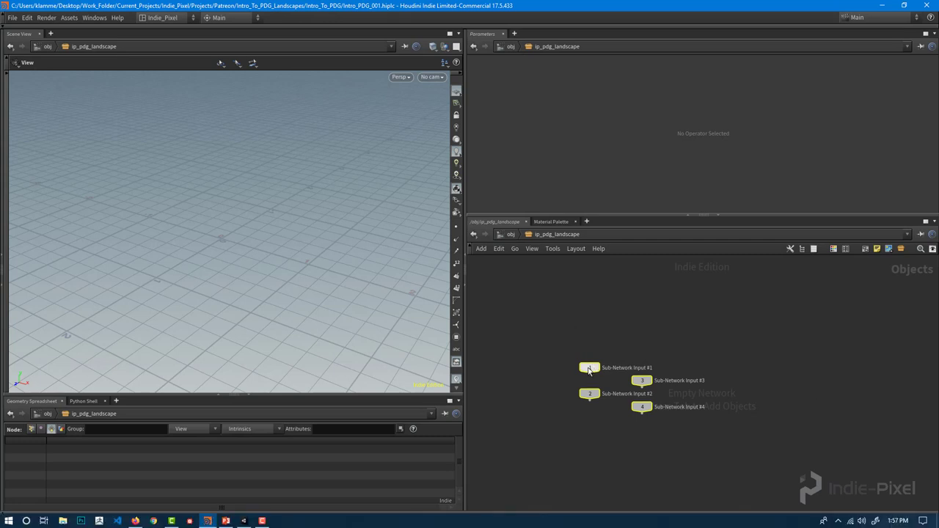
left_click_drag(602, 367, 768, 317)
Step: Add a Geometry node inside the ip_pdg_landscape subnetwork
left_click(656, 351)
key("Tab")
type("geo")
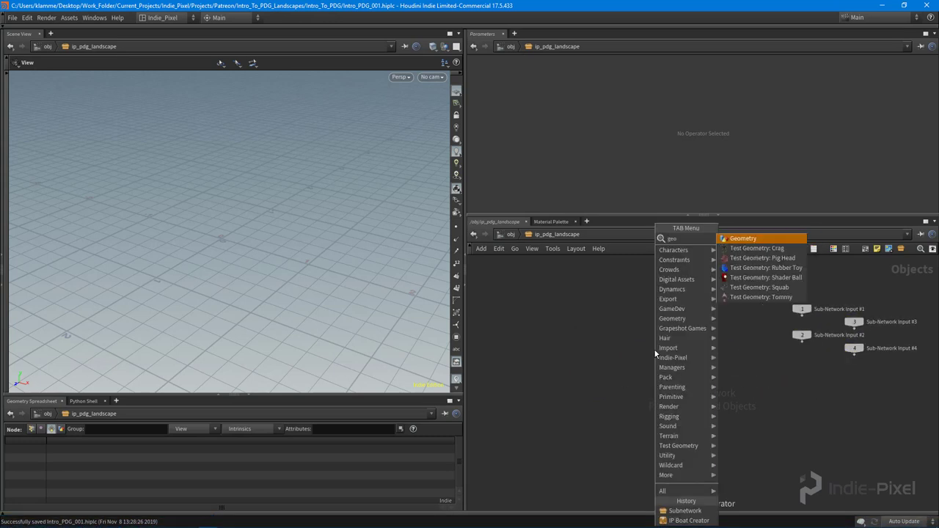
key("Return")
left_click(656, 366)
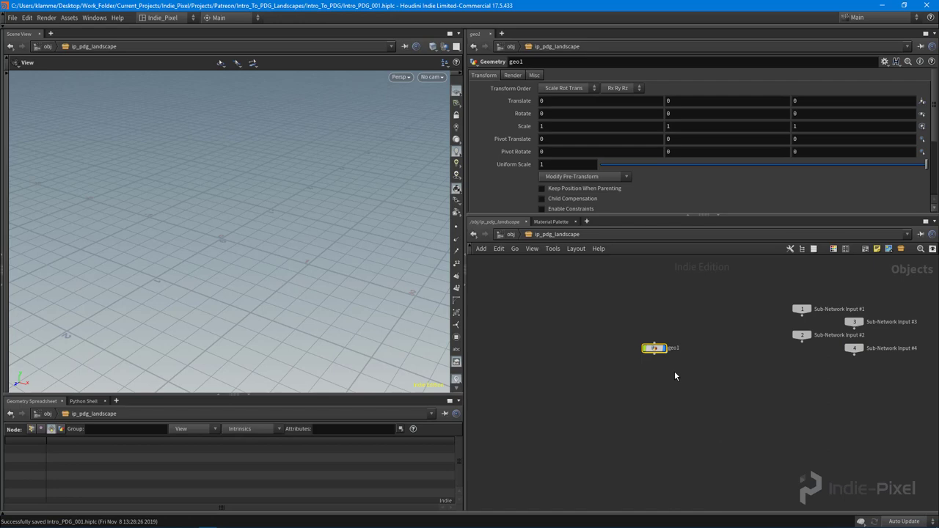
Step: Add a TOP Network node inside the subnetwork and place it beside the geometry node
key("Tab")
type("top")
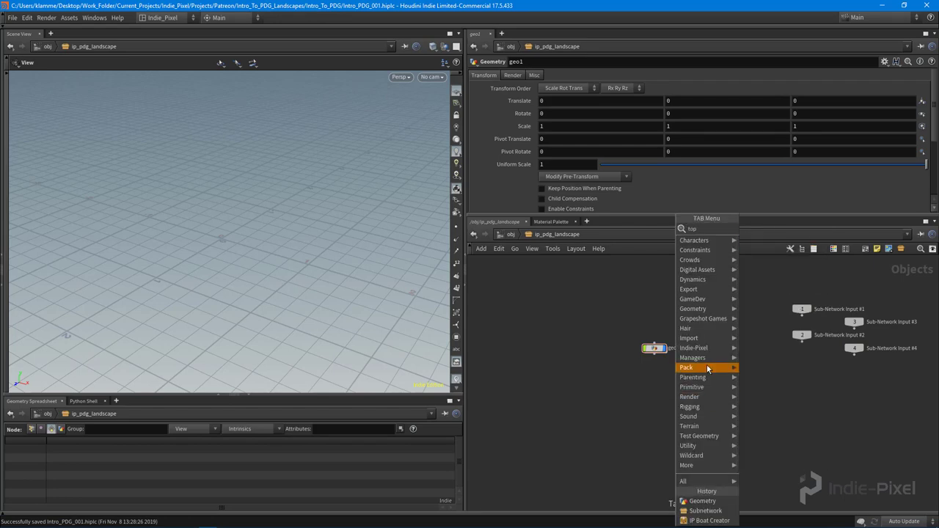
mouse_move(709, 369)
left_click(781, 231)
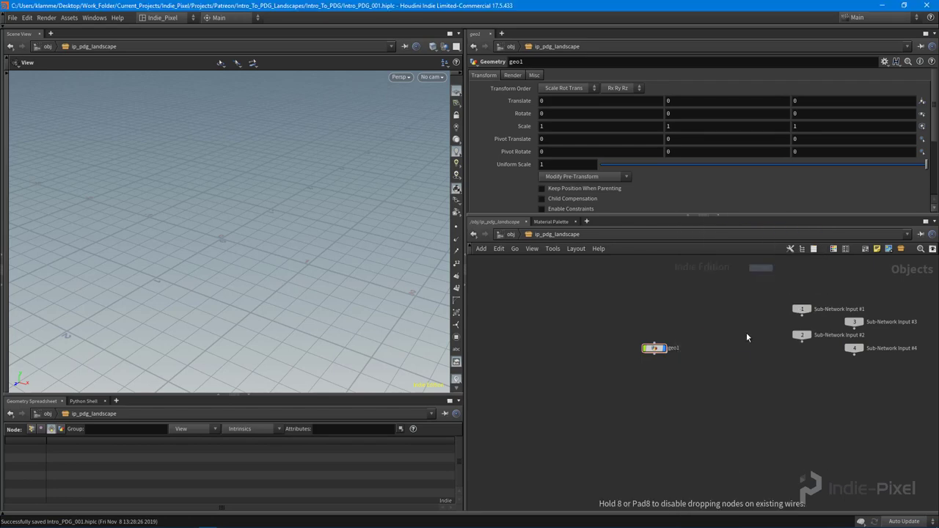
left_click(746, 339)
scroll(704, 344, "up", 4)
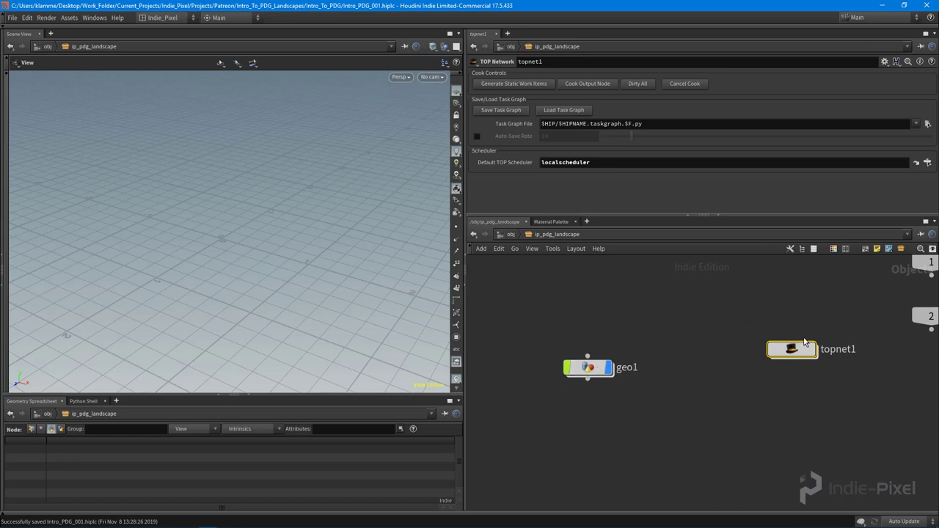
left_click_drag(805, 341, 712, 360)
key("h")
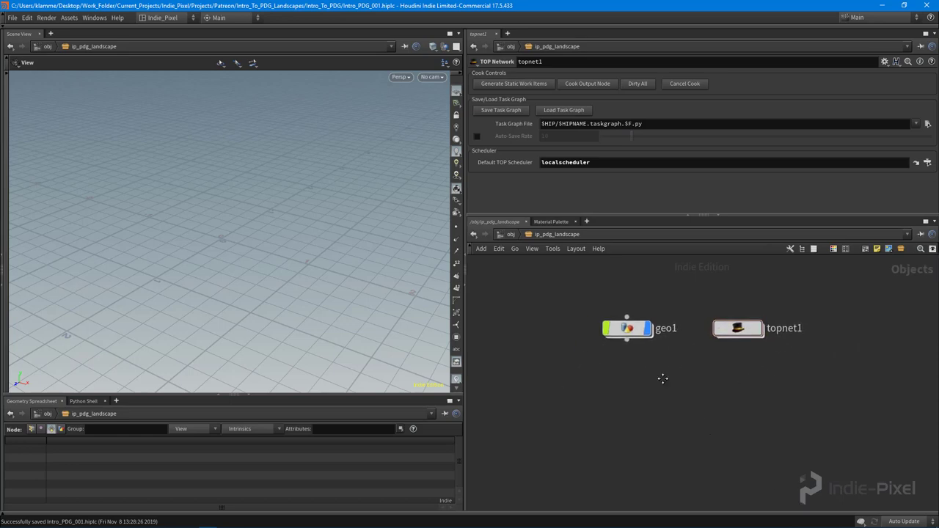
Step: Move the geometry node slightly away from the TOP network and rename it to null
double_click(645, 349)
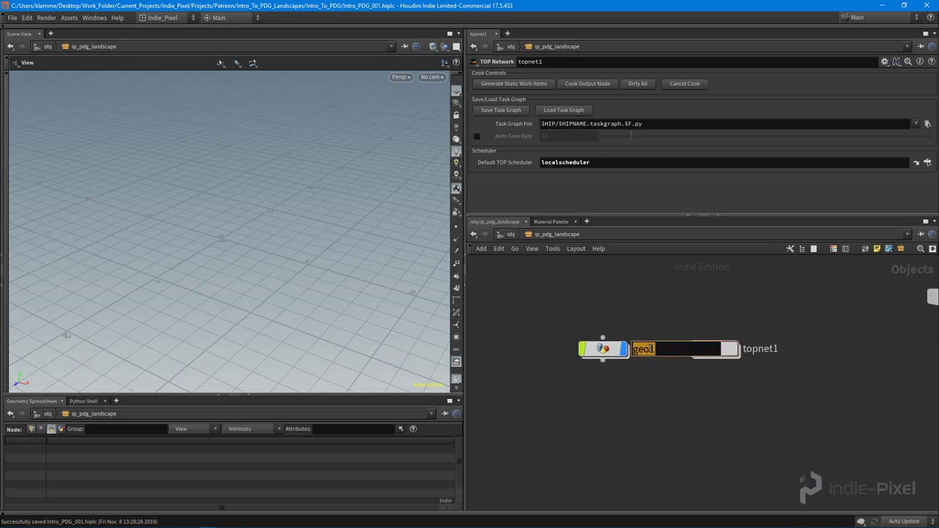
left_click(630, 466)
key("h")
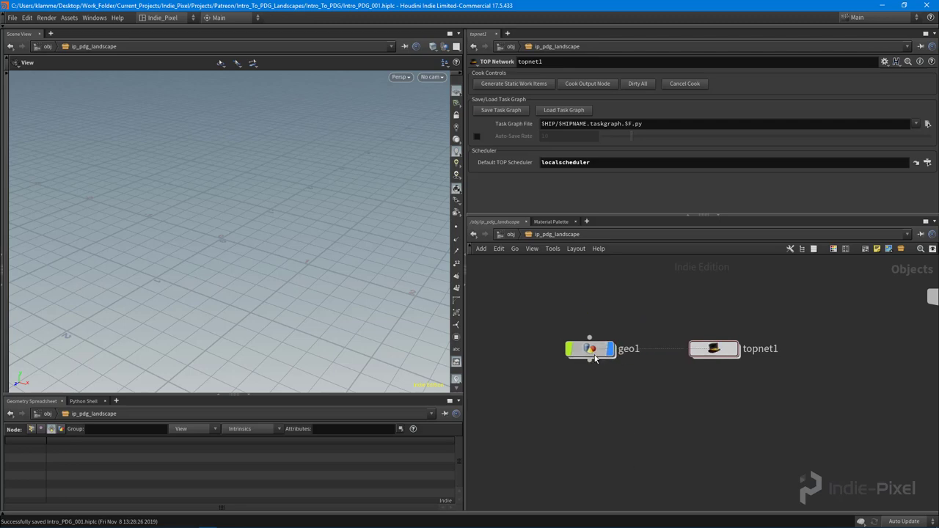
double_click(678, 318)
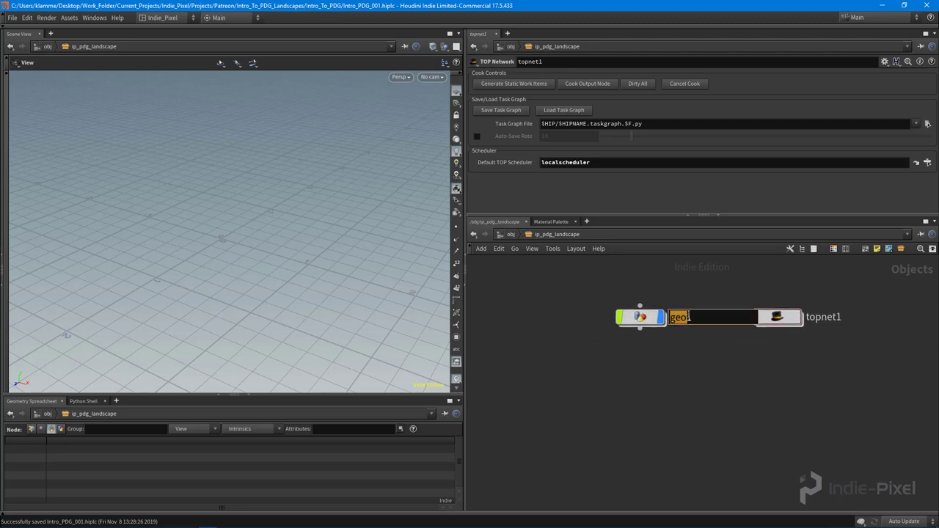
left_click(688, 317)
key("BackSpace")
key("BackSpace")
key("BackSpace")
key("BackSpace")
type("null")
key("Return")
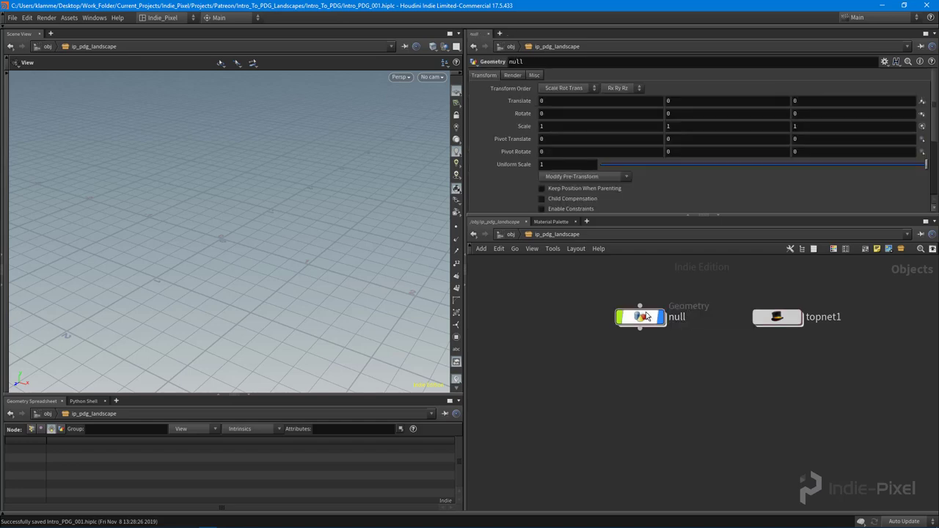
Step: Enter the geometry node, add a Null node inside it and return to the ip_pdg_landscape level
double_click(642, 320)
key("Tab")
type("null")
key("Return")
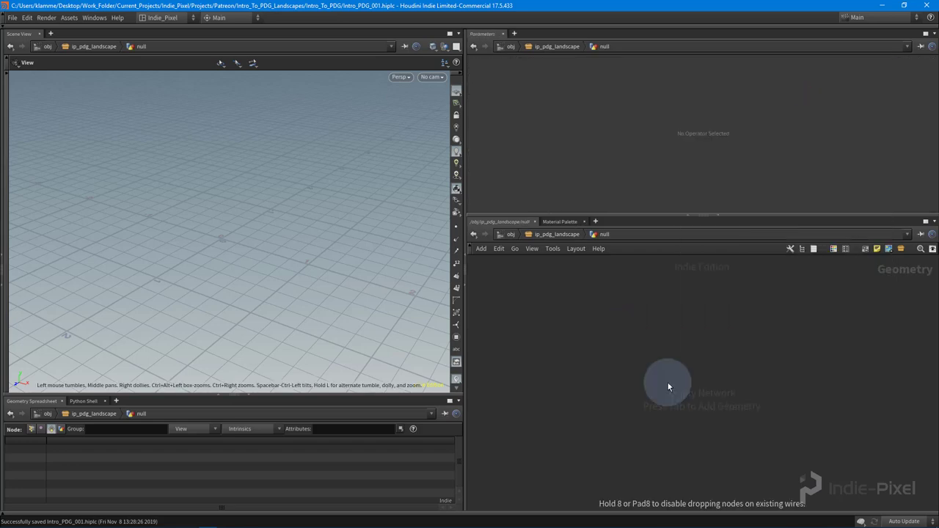
left_click(664, 381)
key("u")
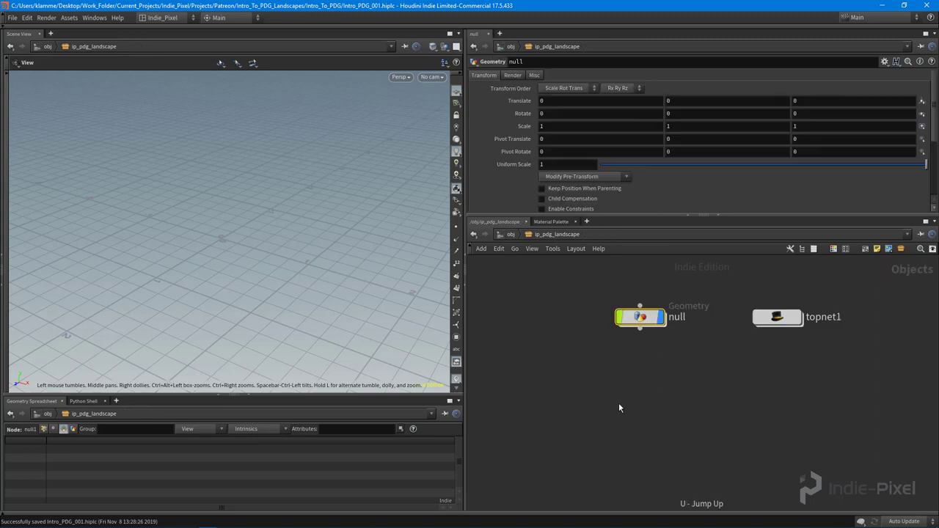
Step: Add a Null object to the subnetwork and place it below the geometry node
key("Tab")
type("null")
key("Return")
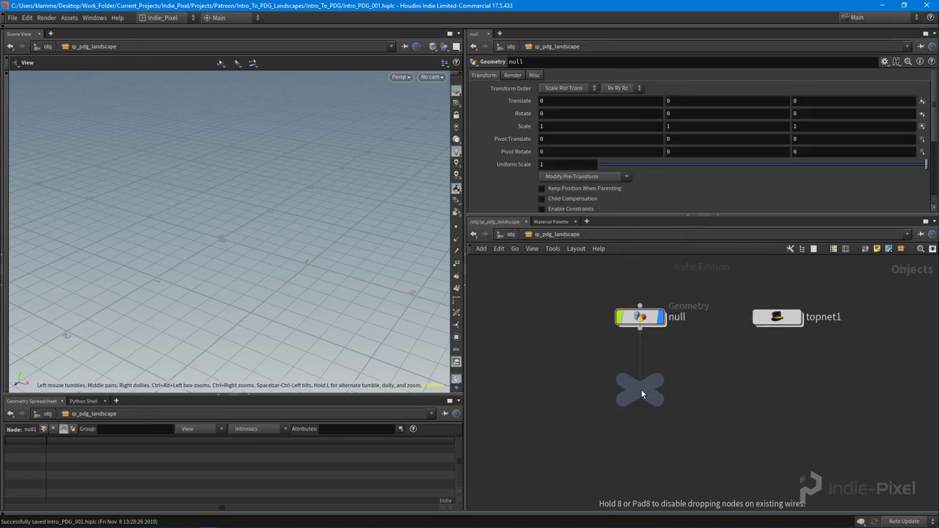
left_click(640, 390)
left_click_drag(644, 394, 644, 385)
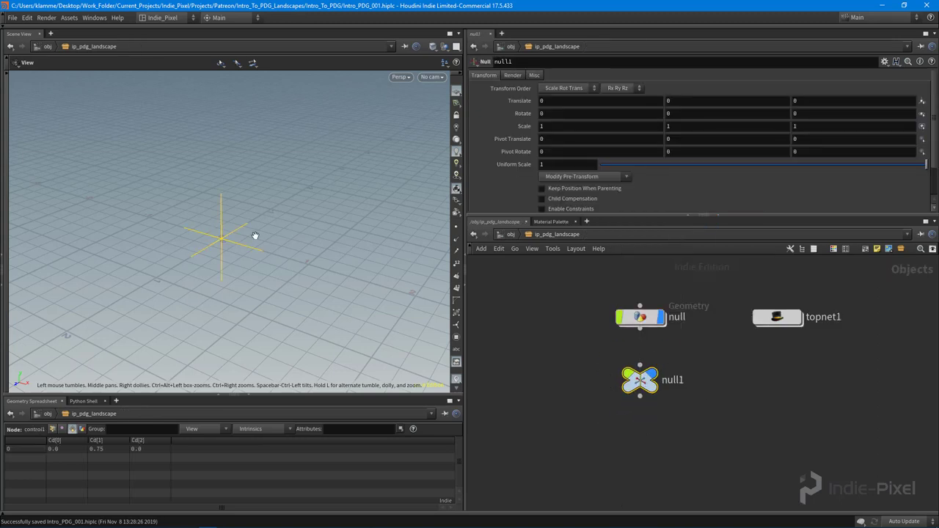
Step: Delete the geometry node from the subnetwork
left_click_drag(254, 235, 235, 237)
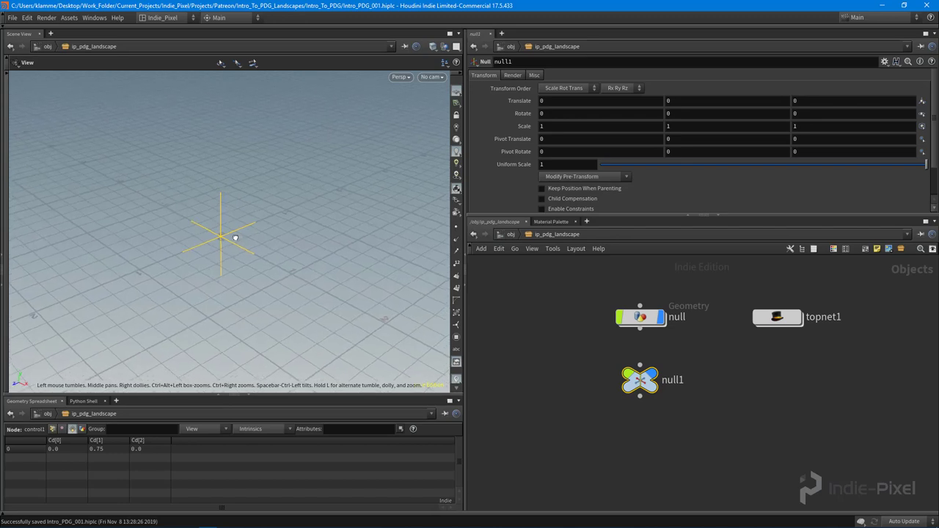
left_click_drag(584, 343, 740, 280)
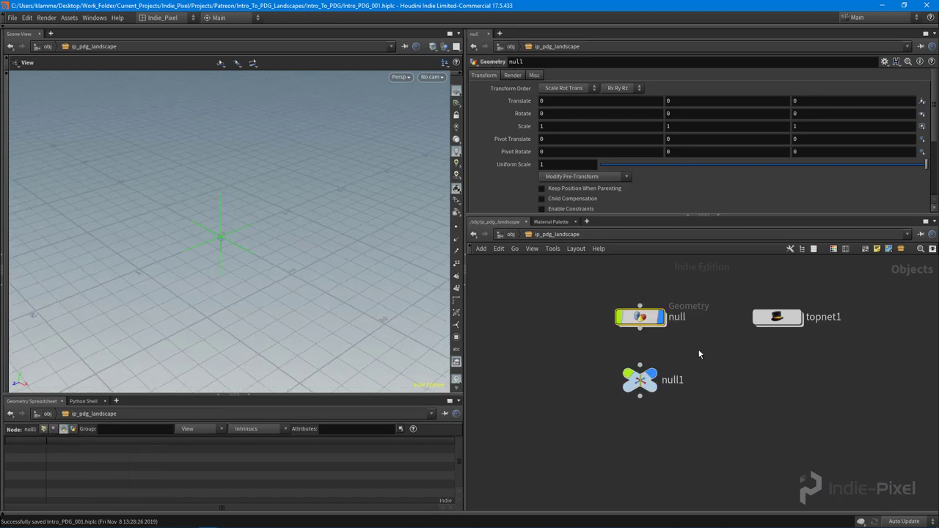
key("Delete")
Step: Move the Null object up level with the TOP network and rename it to null
left_click_drag(651, 387, 644, 323)
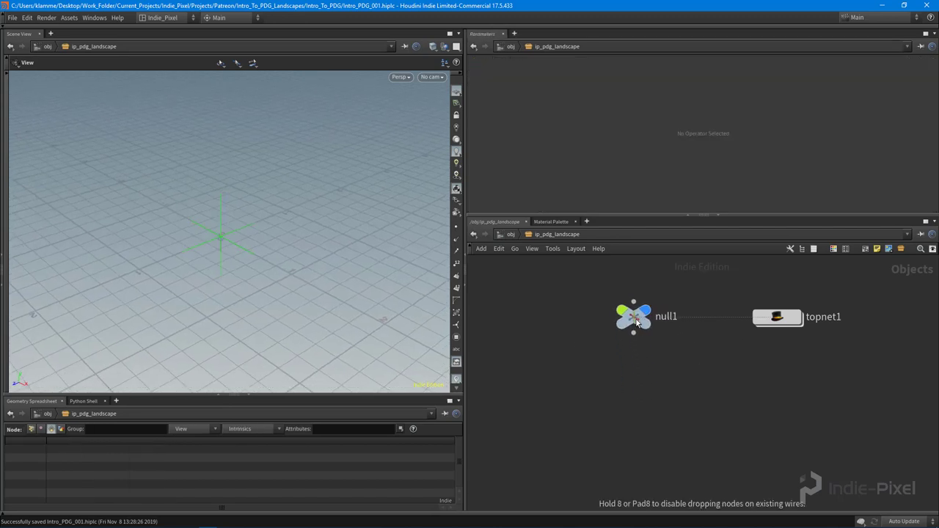
double_click(681, 319)
key("BackSpace")
key("Return")
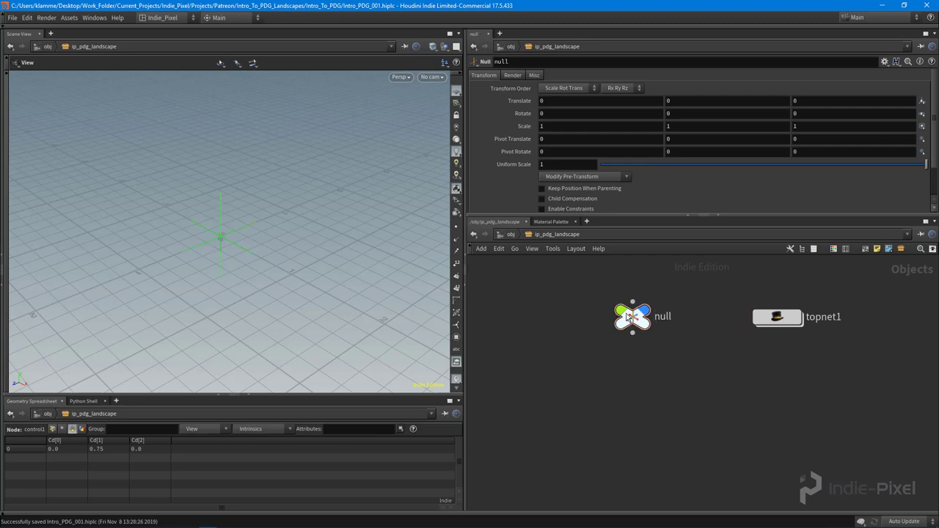
mouse_move(656, 331)
key("h")
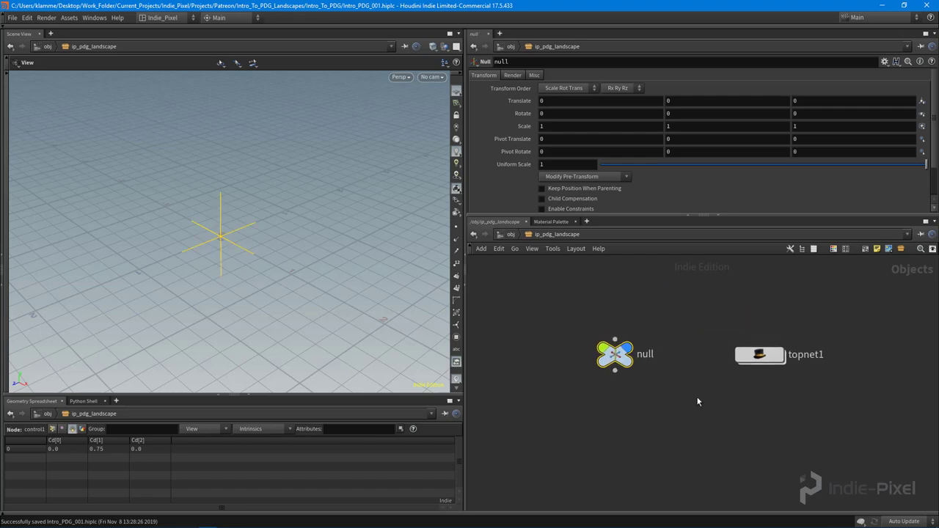
Step: Give the null node a jagged zigzag shape from the node shape palette, reposition it slightly and hide the palette
key("z")
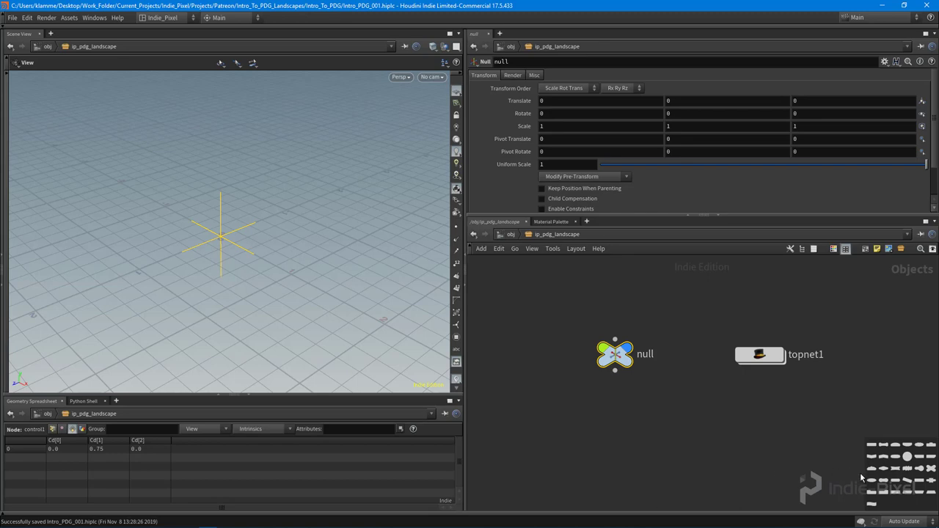
left_click(907, 469)
left_click(699, 456)
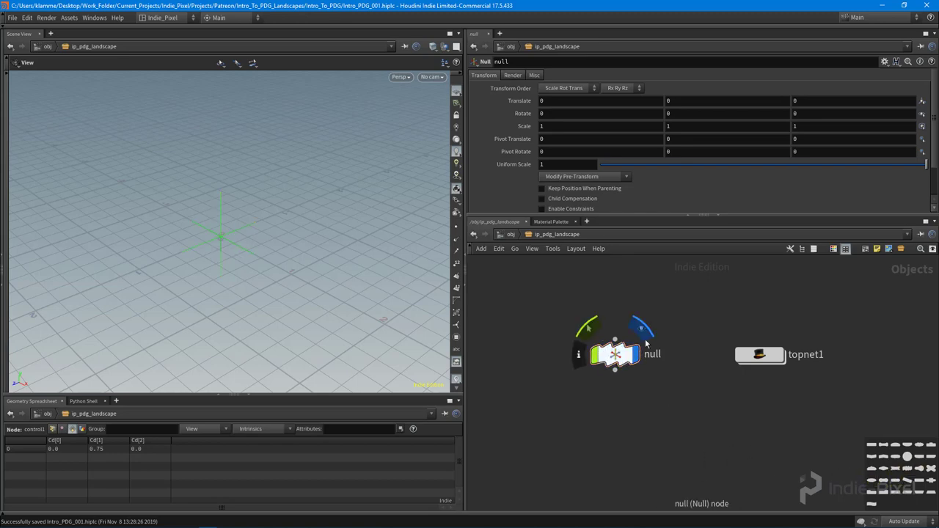
left_click(614, 356)
left_click_drag(607, 356, 626, 359)
key("h")
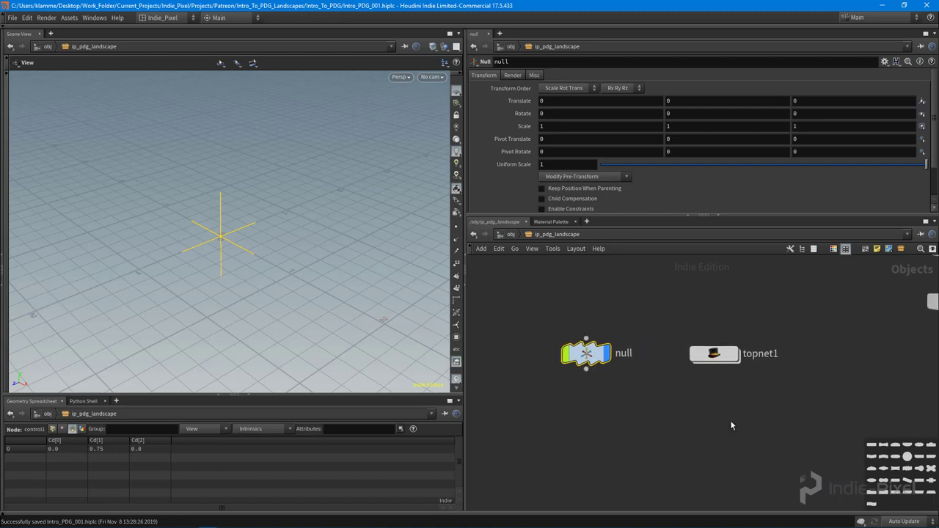
key("z")
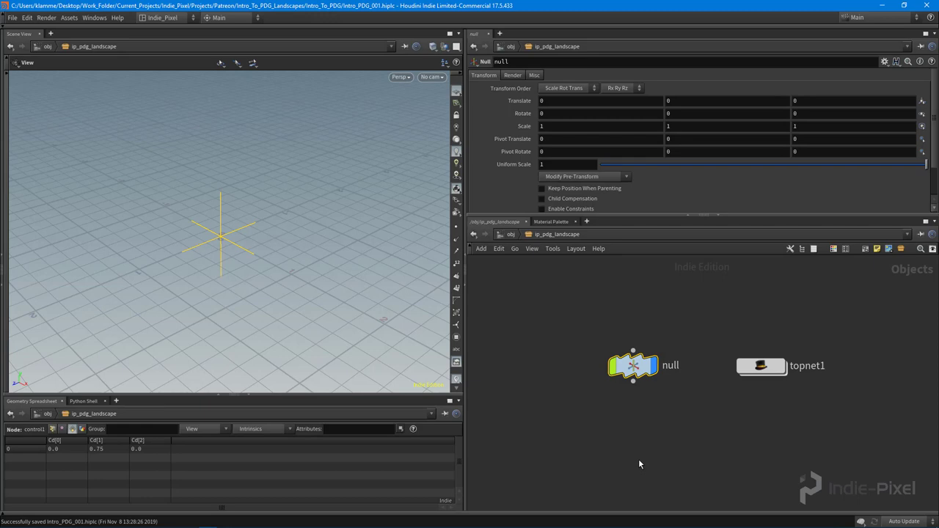
Step: Widen the parameter and network panes slightly at the expense of the 3D viewport
left_click_drag(465, 419, 451, 419)
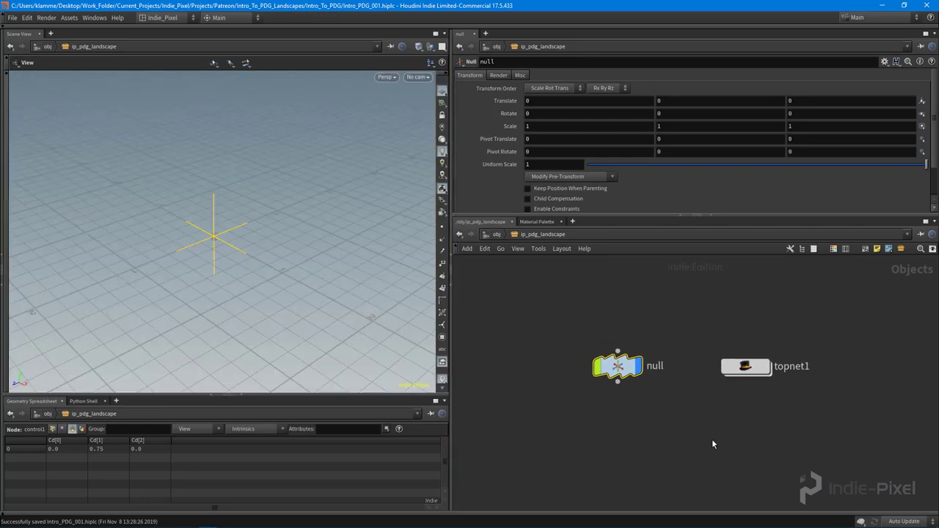
key("h")
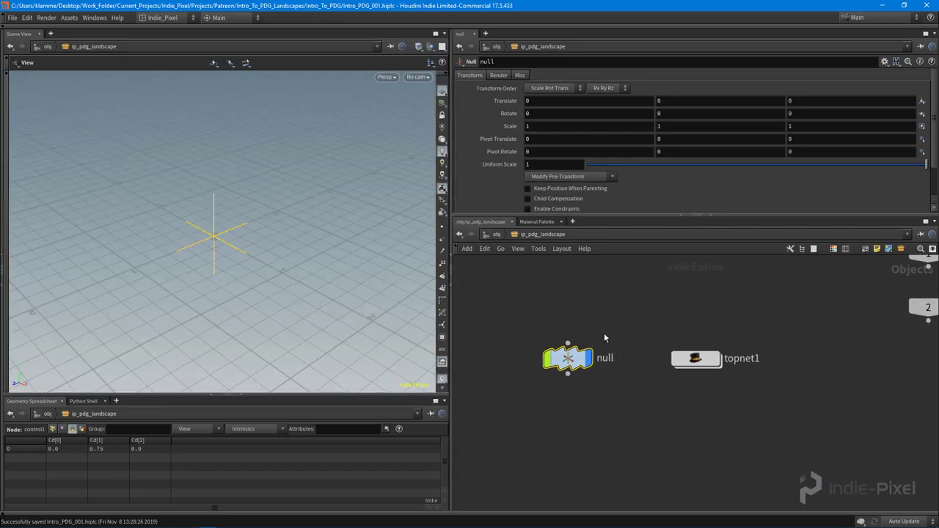
Step: Rename the TOP network to landscape_pipeline and go inside it
double_click(738, 360)
type("landsc")
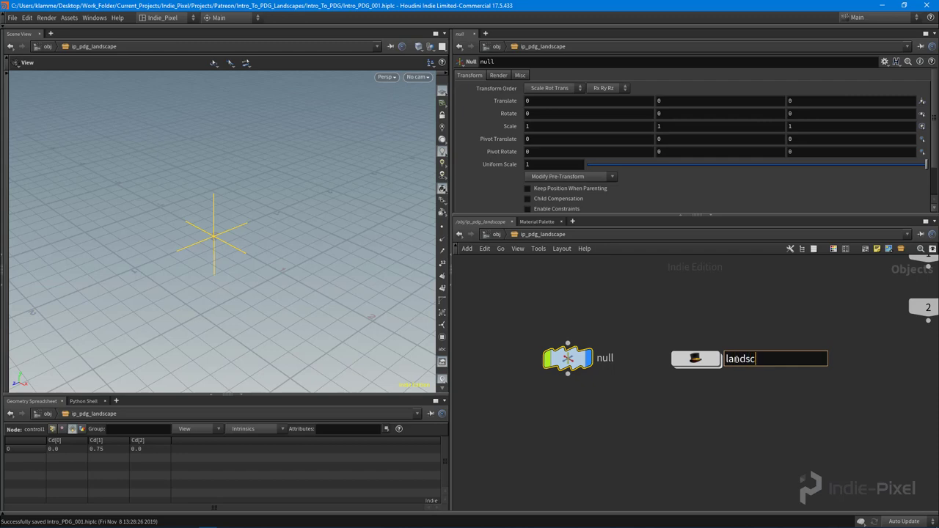
type("ape_pipeline")
key("Return")
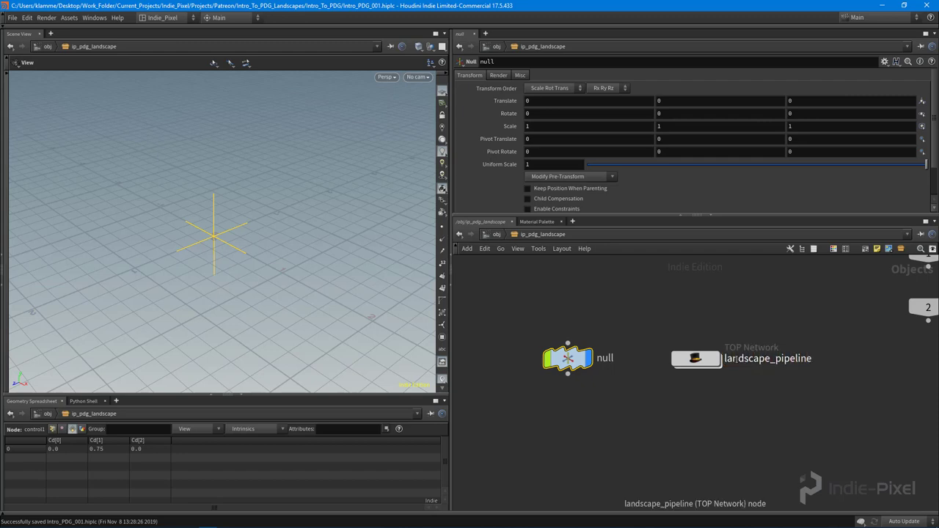
left_click_drag(782, 319, 654, 394)
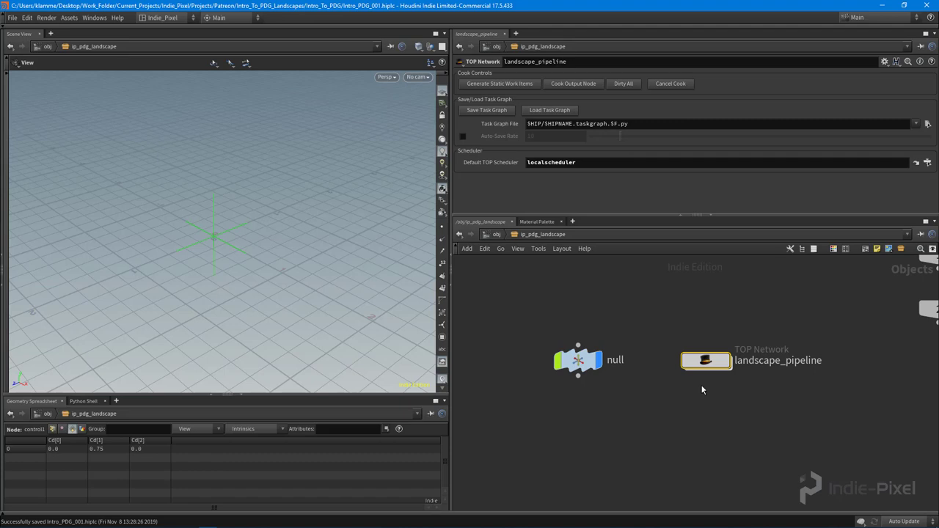
left_click_drag(646, 305, 785, 406)
left_click(709, 363)
double_click(709, 362)
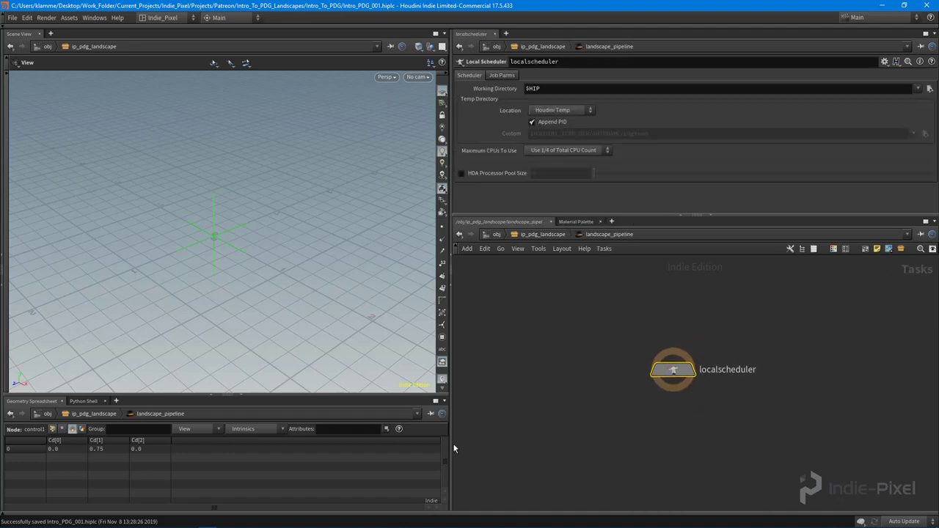
Step: Widen the parameter and network panes a little more and give the parameter pane slightly more height
left_click_drag(453, 448, 441, 447)
left_click_drag(606, 320, 788, 410)
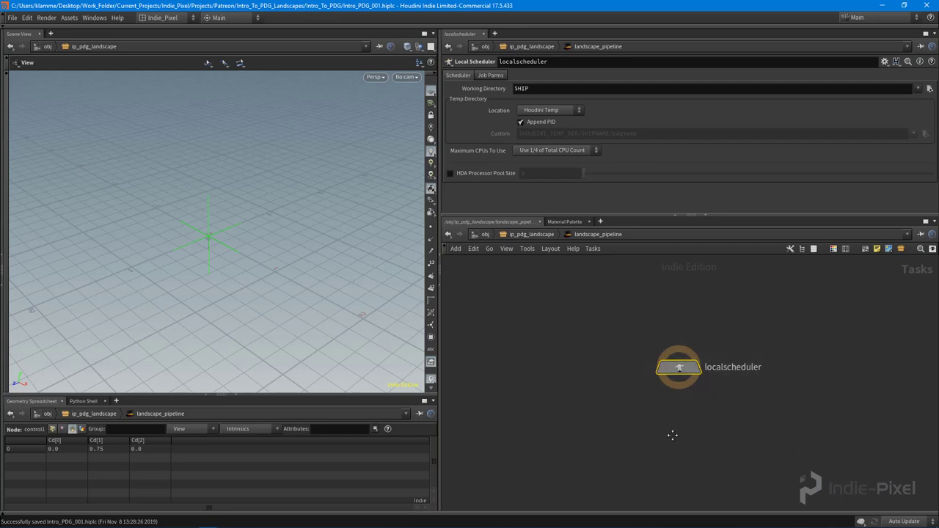
middle_click_drag(672, 435, 704, 430)
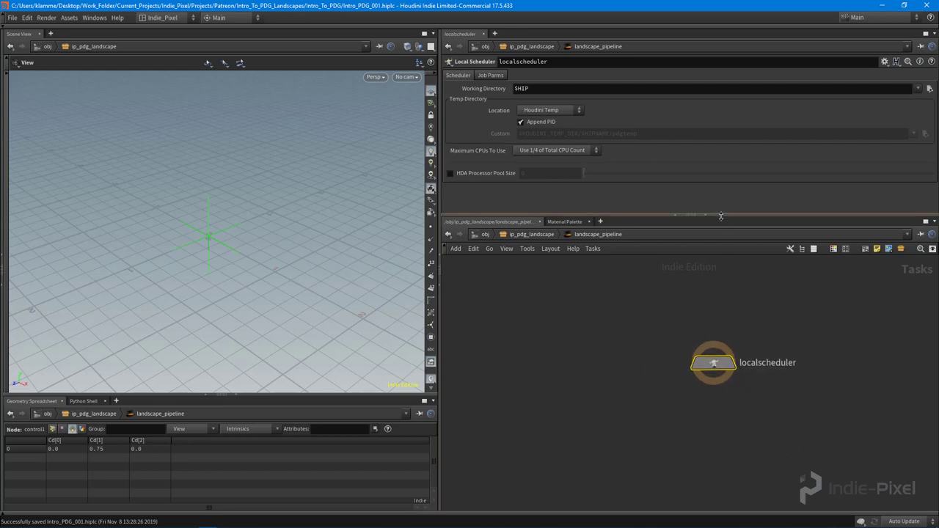
left_click_drag(721, 218, 718, 228)
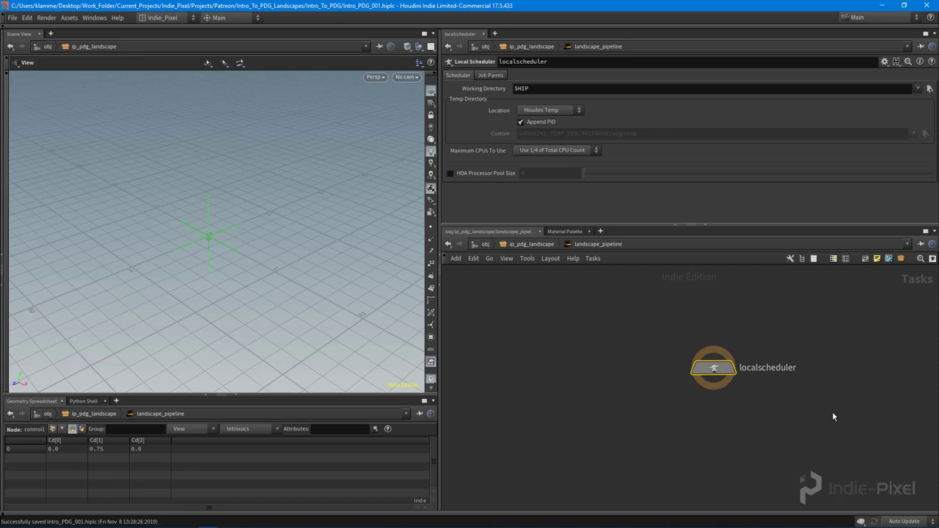
Step: Look through the local scheduler's job parameters and return to its scheduler settings
key("h")
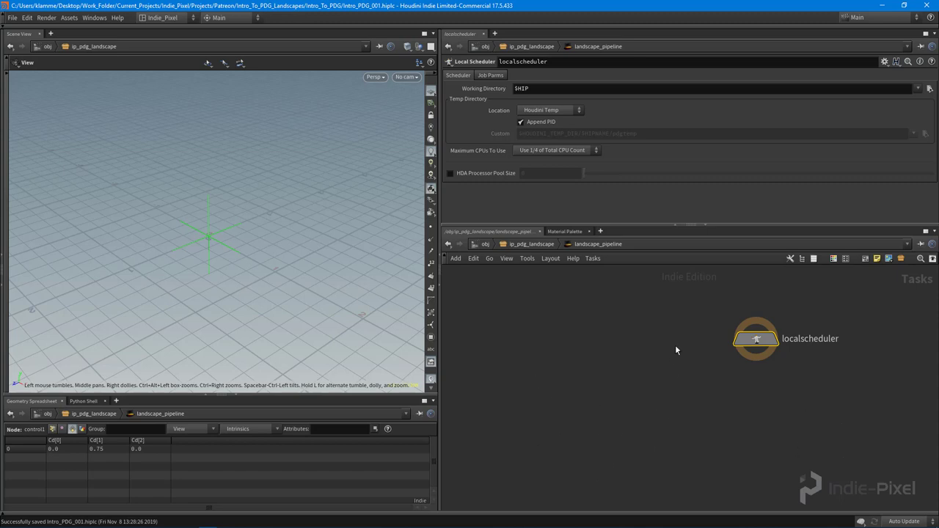
mouse_move(760, 389)
middle_mouse_down()
mouse_move(747, 388)
mouse_move(747, 399)
middle_mouse_up()
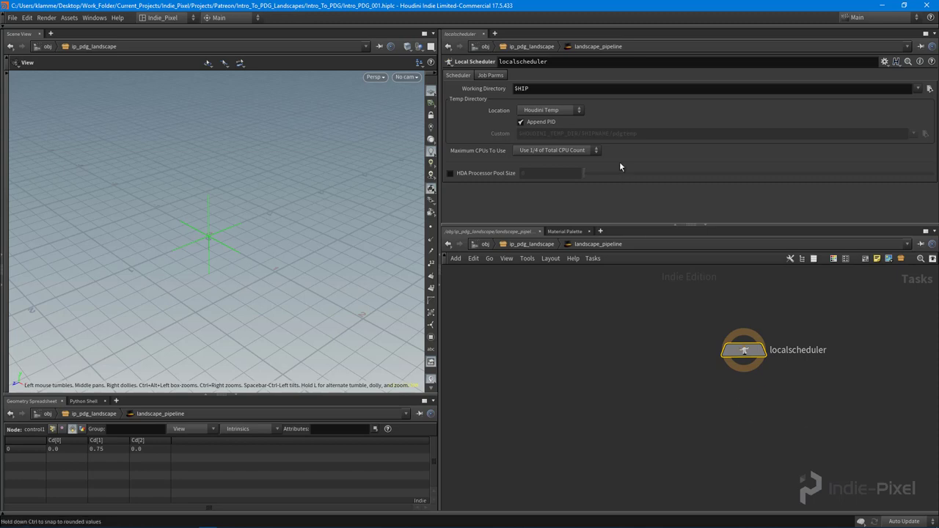
left_click(503, 78)
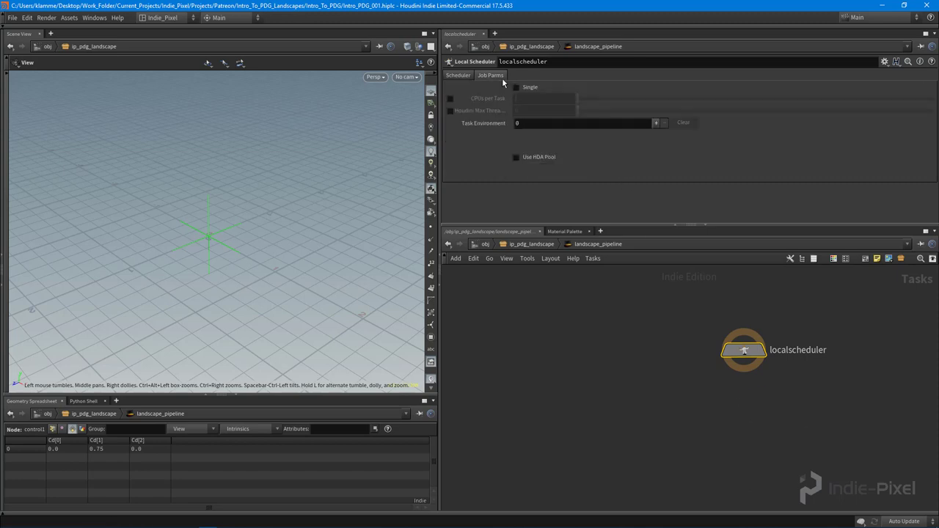
left_click(457, 76)
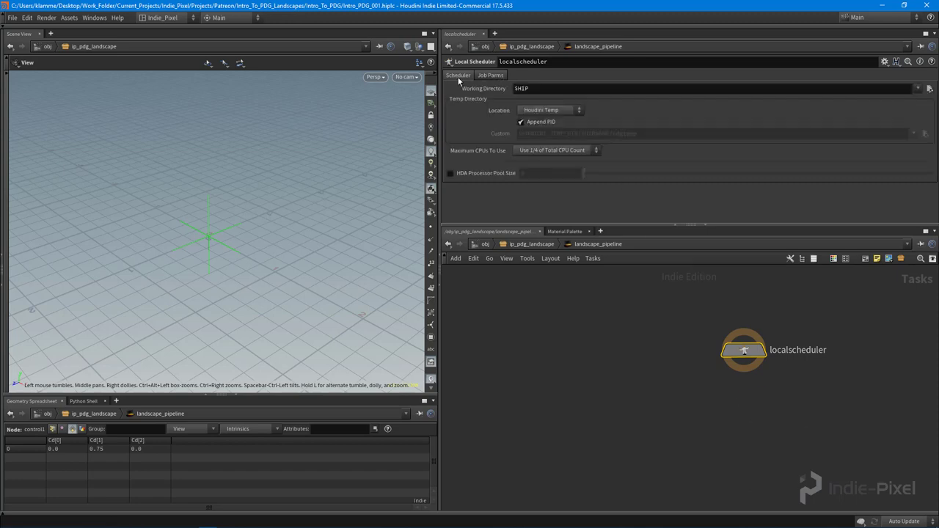
Step: Start a new digital asset from the ip_pdg_landscape subnetwork and strip the user prefix so the operator name is ip_pdg_landscape
right_click(529, 248)
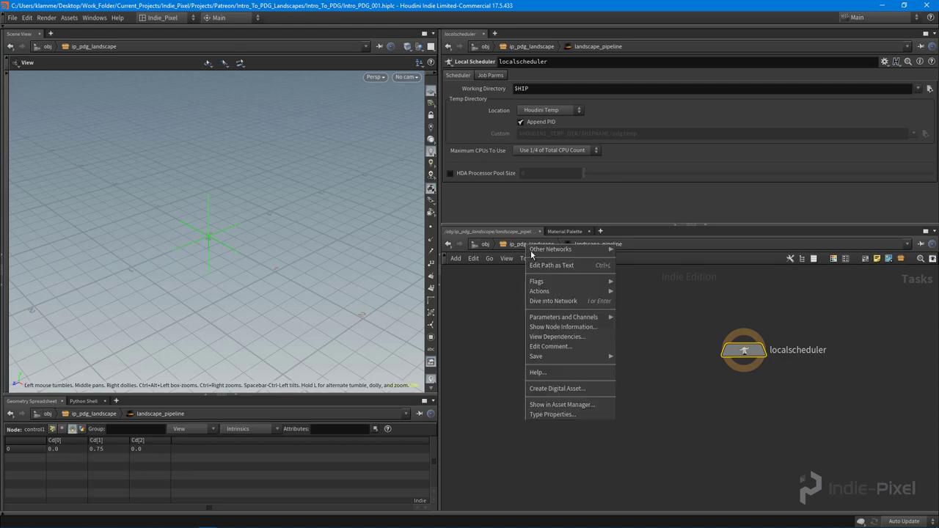
left_click(570, 388)
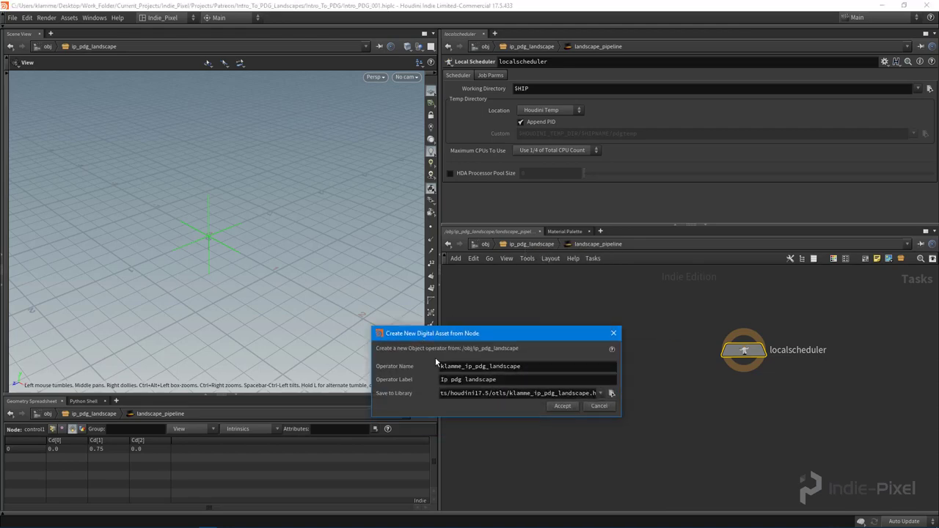
left_click_drag(465, 366, 413, 367)
key("BackSpace")
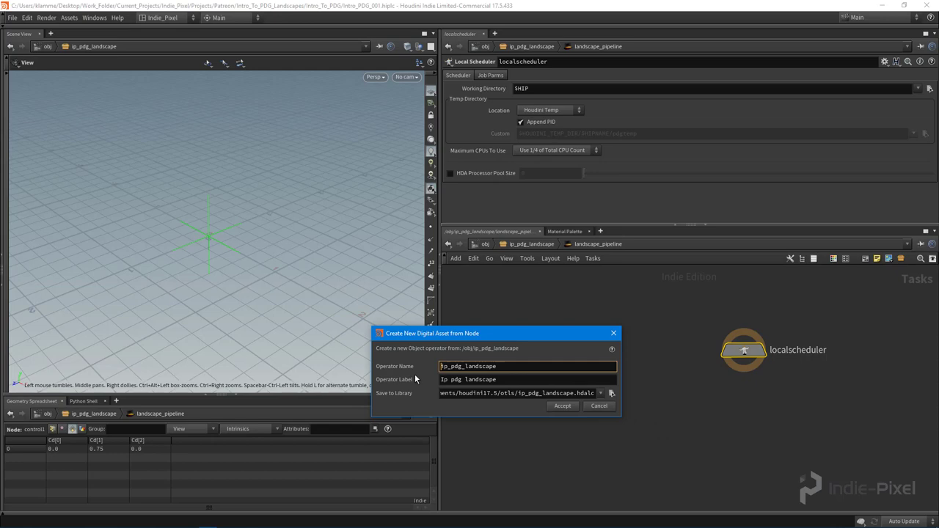
Step: Capitalise the operator label of the new asset to read IP PDG Landscape
left_click(542, 380)
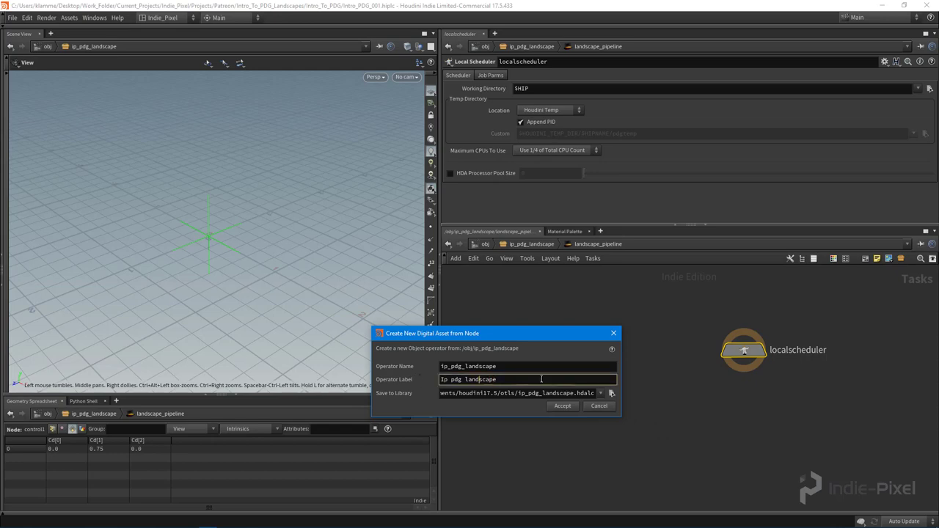
key("BackSpace")
type("L")
key("Left")
key("Left")
key("Left")
key("Left")
key("BackSpace")
key("BackSpace")
key("BackSpace")
type("PDG")
key("Left")
key("Left")
key("Left")
key("Left")
key("BackSpace")
type("P")
Step: Set the asset's library path to $JOB/hda/ip_pdg_landscape.hdalc and create the digital asset
left_click(612, 394)
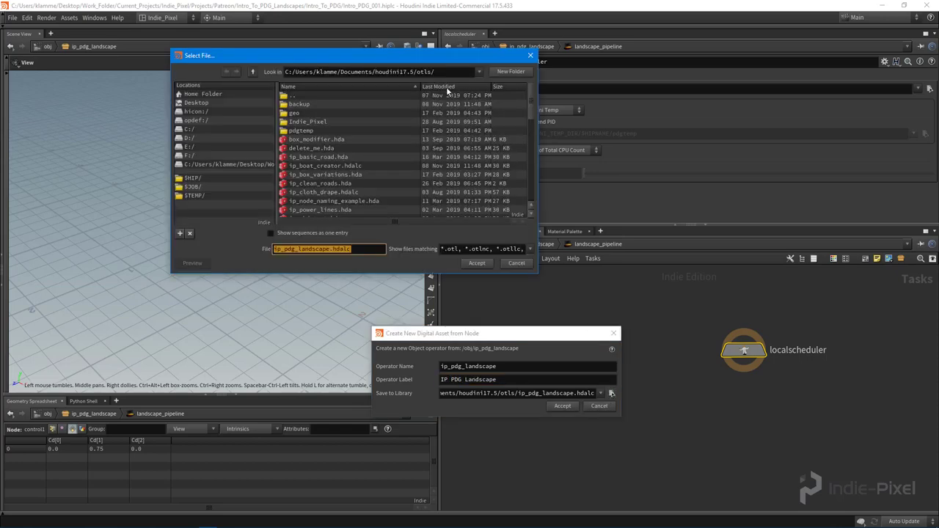
left_click_drag(372, 64, 337, 91)
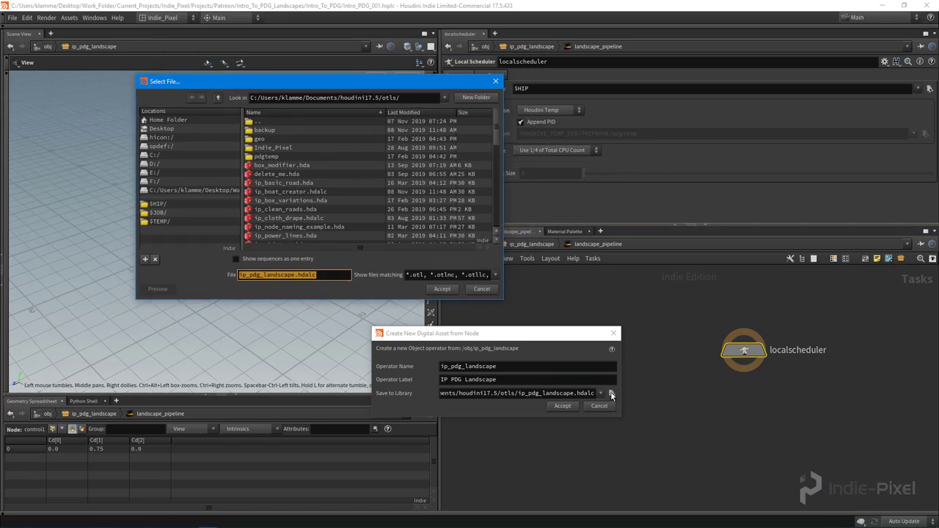
left_click(158, 213)
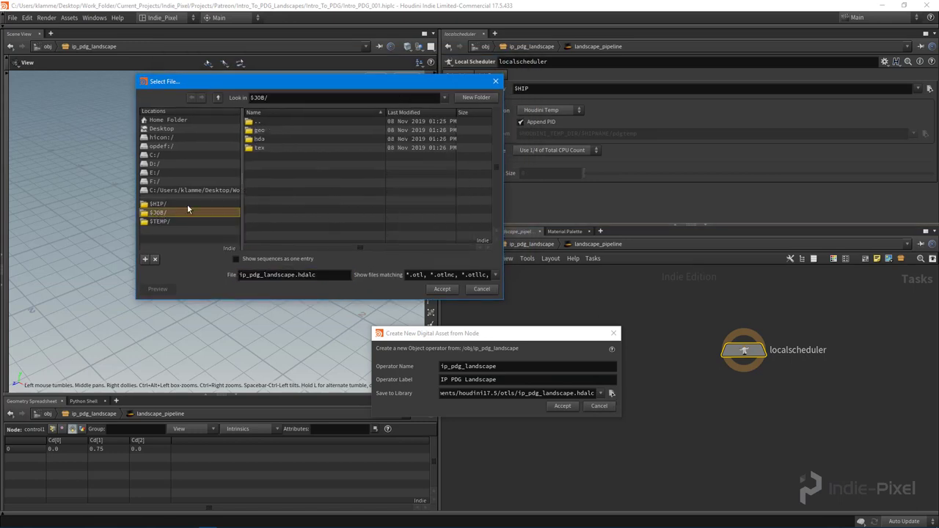
double_click(260, 138)
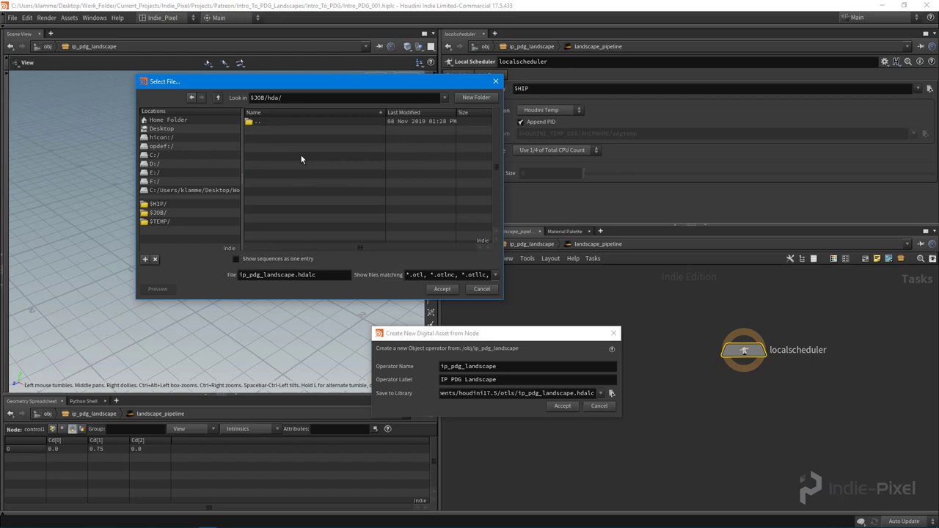
left_click(442, 288)
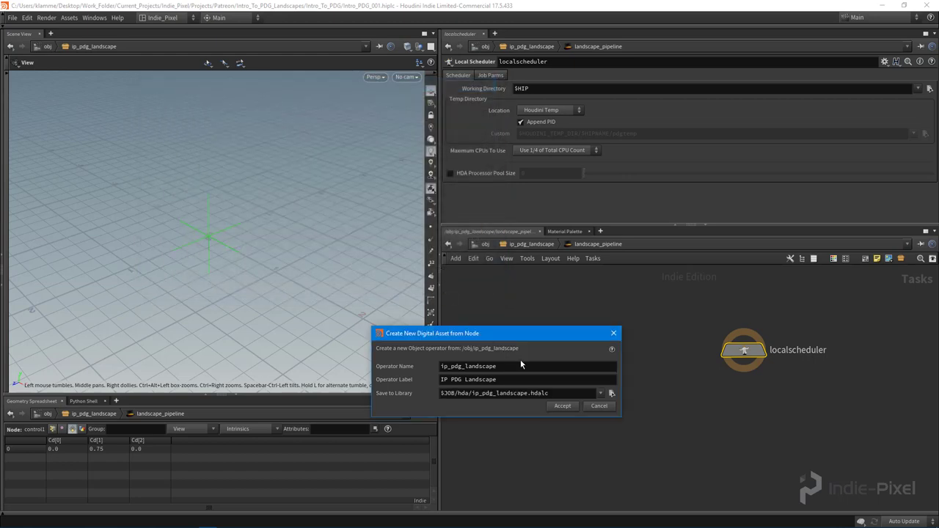
left_click_drag(508, 335, 479, 324)
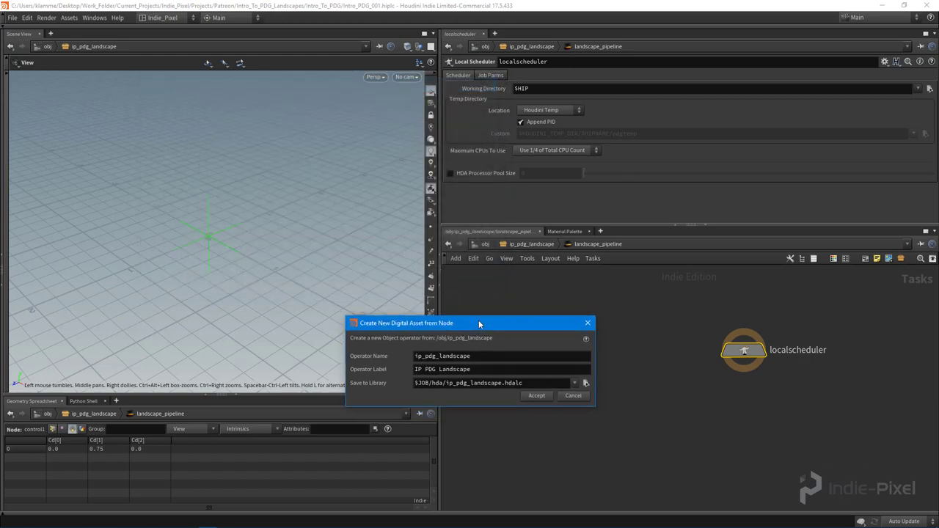
left_click(534, 396)
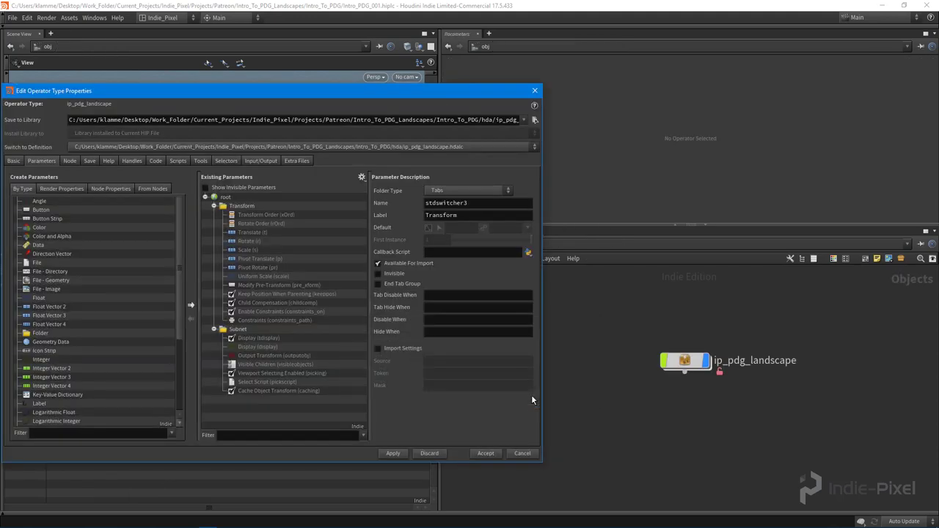
Step: Make the asset's Transform and Subnet parameter folders invisible, and apply and accept the type properties
left_click(214, 206)
left_click(213, 215)
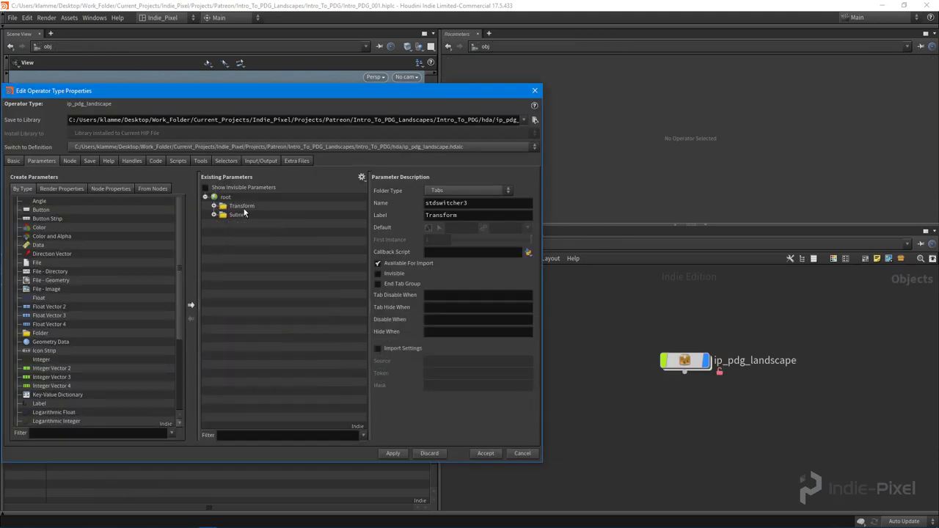
left_click(244, 217)
left_click(242, 205, "shift")
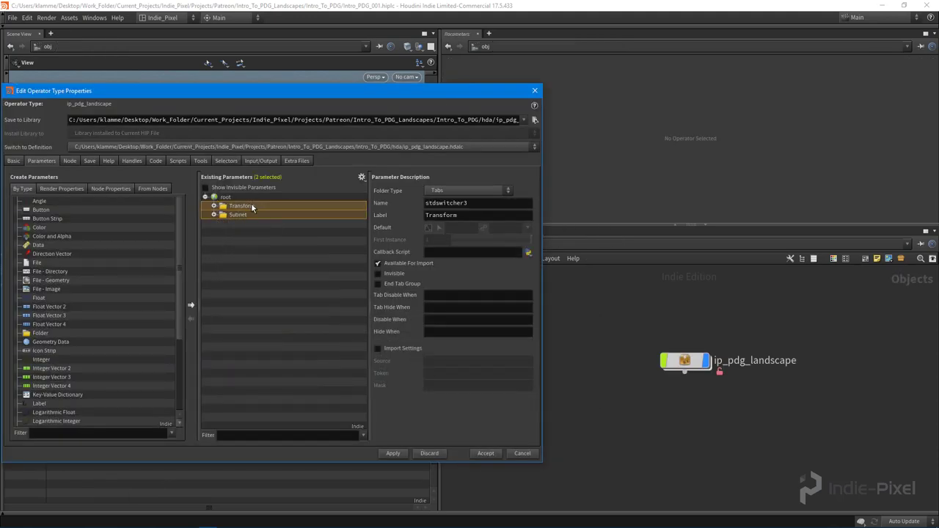
left_click(379, 273)
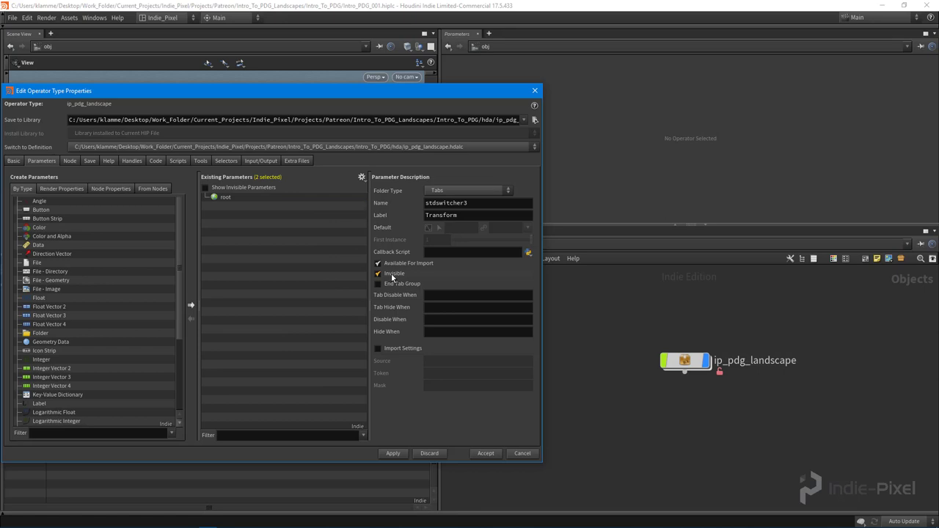
left_click(394, 454)
left_click(488, 454)
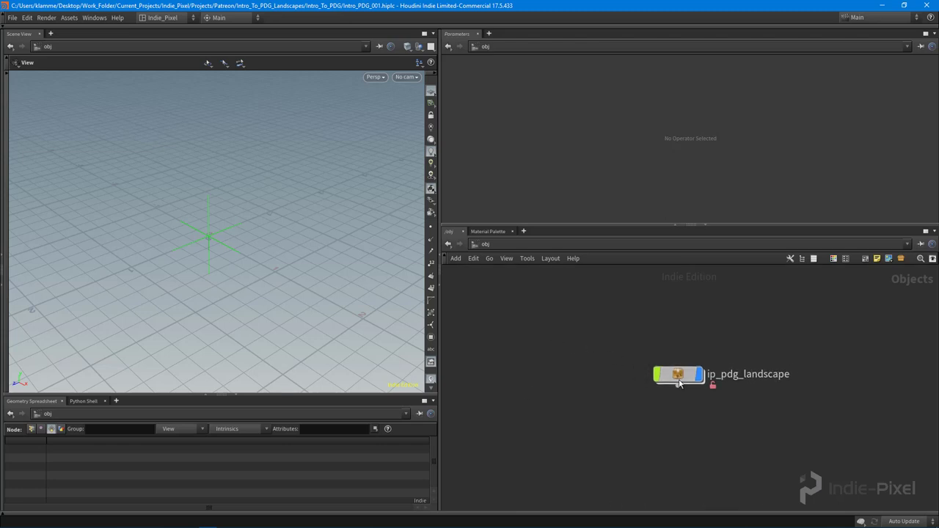
Step: Check the asset node's parameter interface and go back inside its landscape_pipeline TOP network
left_click(682, 374)
middle_click_drag(571, 333, 543, 343)
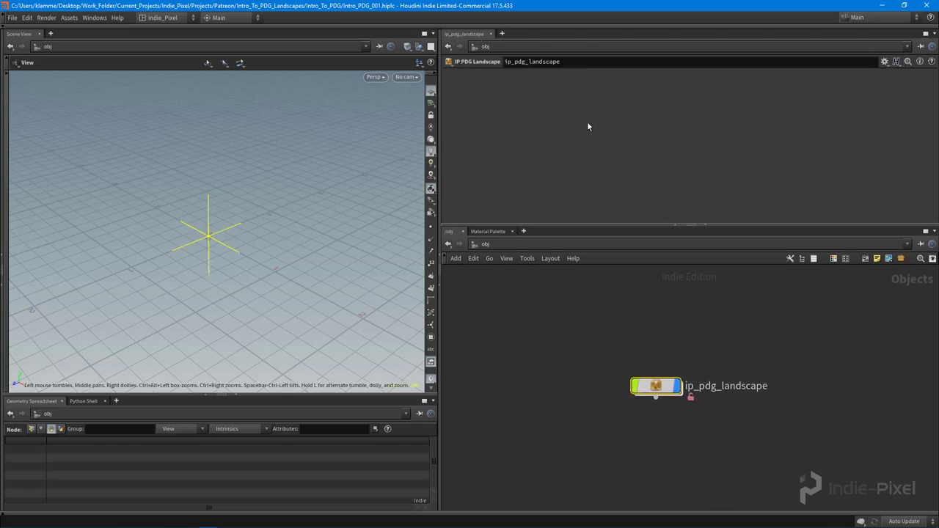
double_click(649, 391)
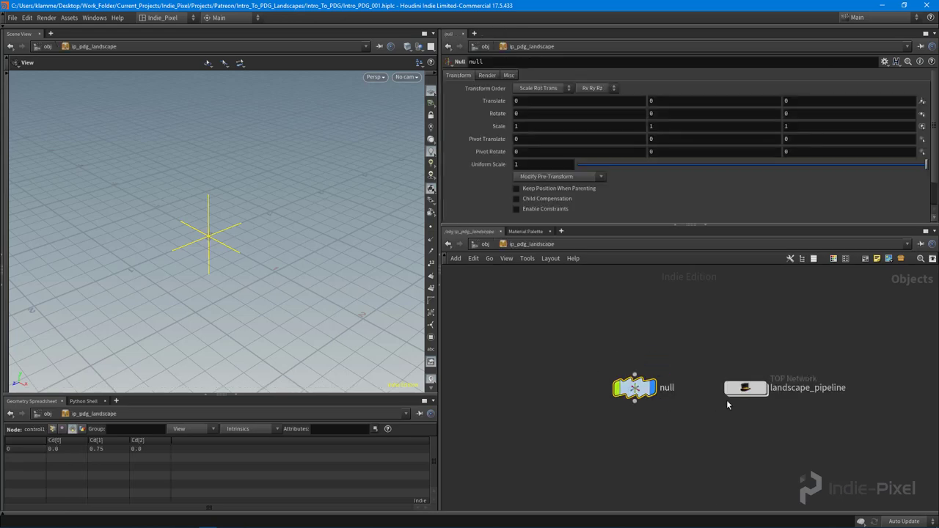
double_click(734, 330)
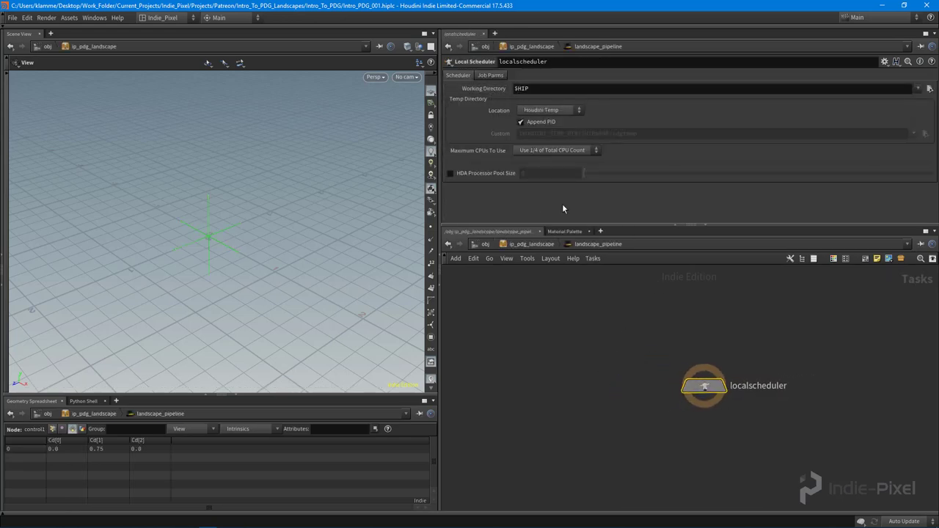
Step: Open the type properties of the ip_pdg_landscape asset and promote the local scheduler's Working Directory parameter under root
right_click(522, 250)
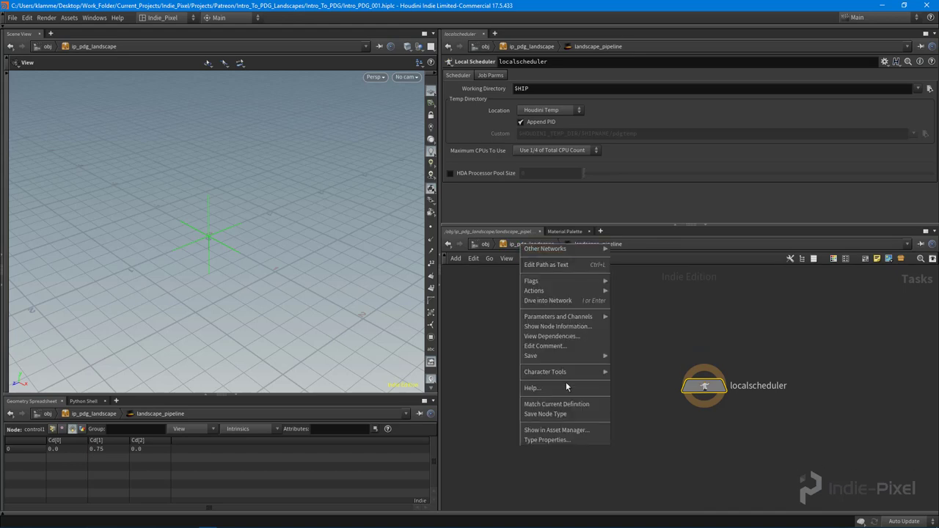
left_click(551, 440)
left_click_drag(255, 91, 278, 107)
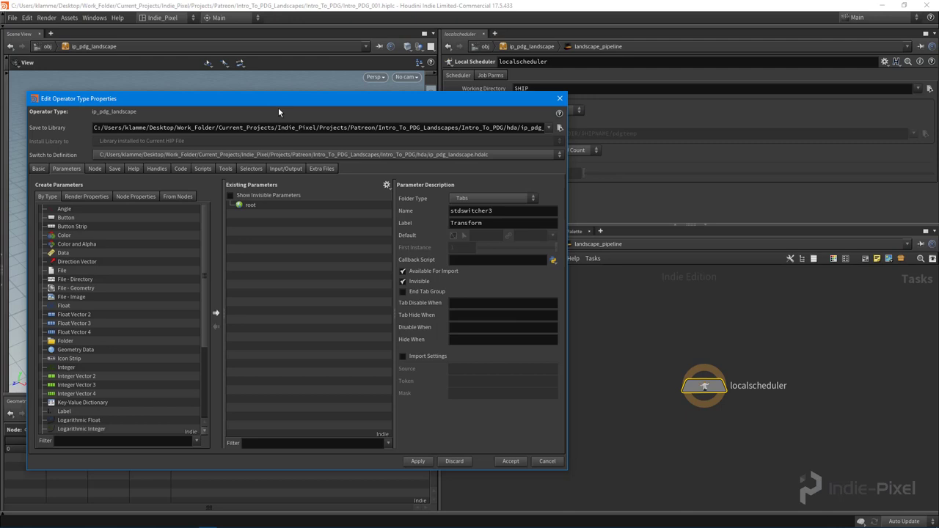
mouse_move(318, 102)
left_mouse_down()
mouse_move(319, 122)
mouse_move(313, 115)
left_mouse_up()
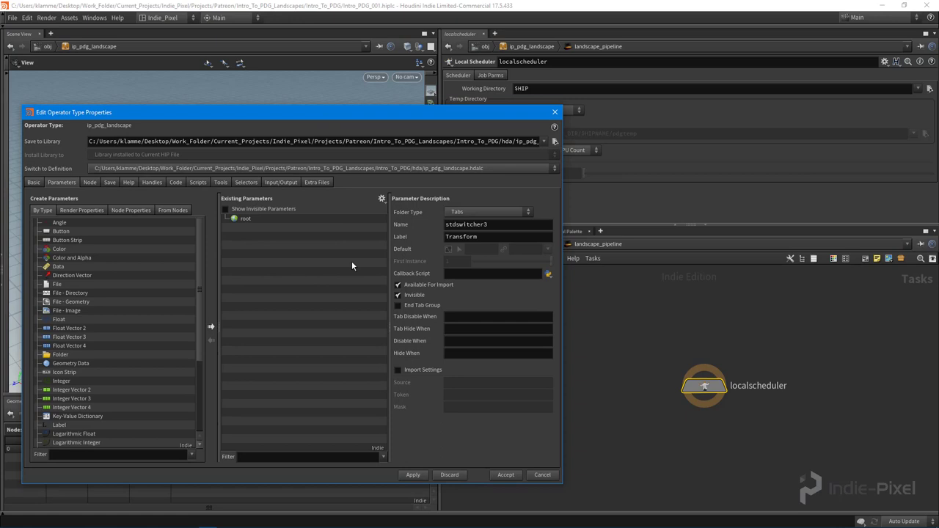
left_click_drag(387, 116, 360, 122)
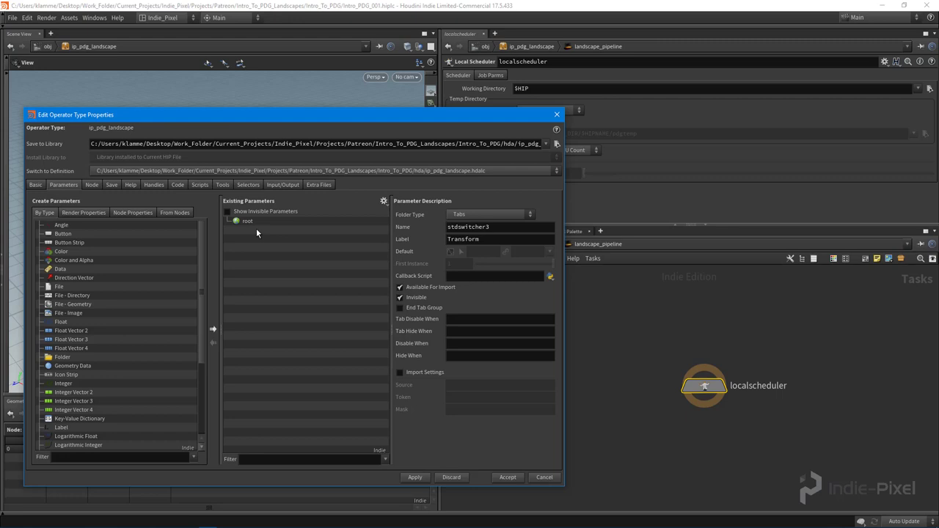
left_click_drag(414, 117, 410, 116)
left_click(486, 90)
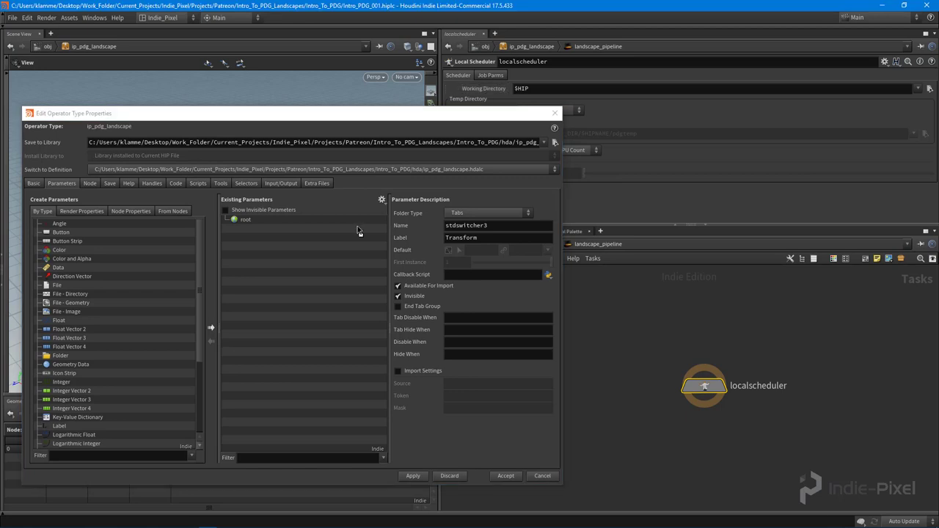
left_click_drag(359, 231, 314, 276)
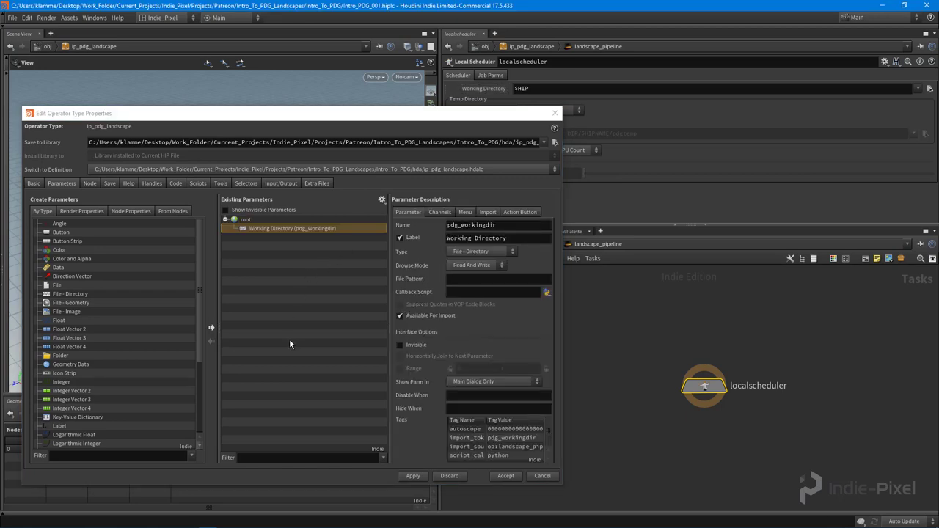
Step: Add a Tabs folder under root in the asset's existing parameters and label it Core
triple_click(514, 239)
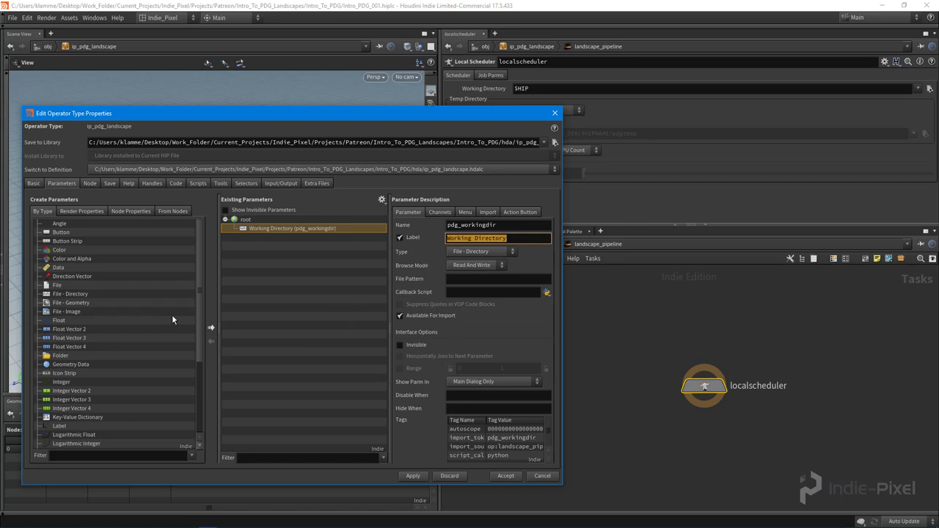
left_click_drag(61, 356, 297, 251)
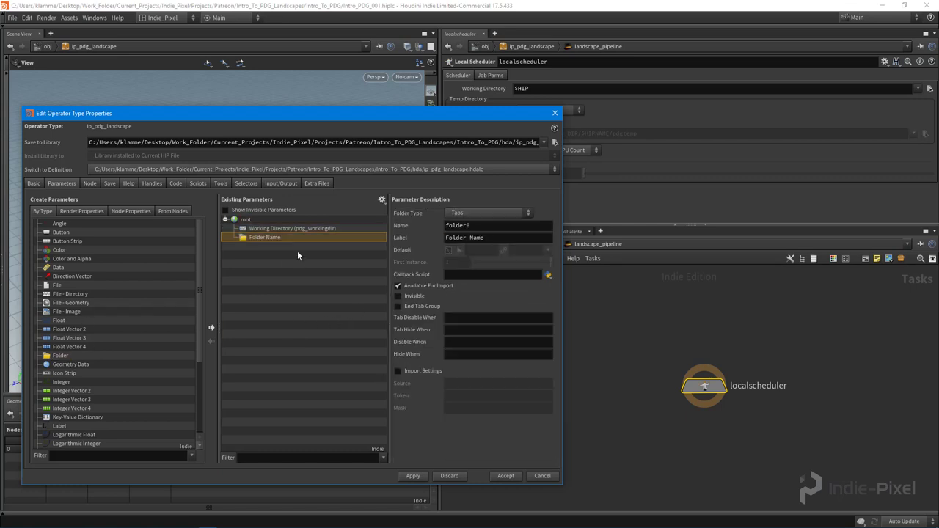
triple_click(489, 238)
type("Core")
key("Return")
Step: Place the Working Directory parameter inside the Core folder, and apply and accept the type properties
left_click_drag(267, 228, 267, 238)
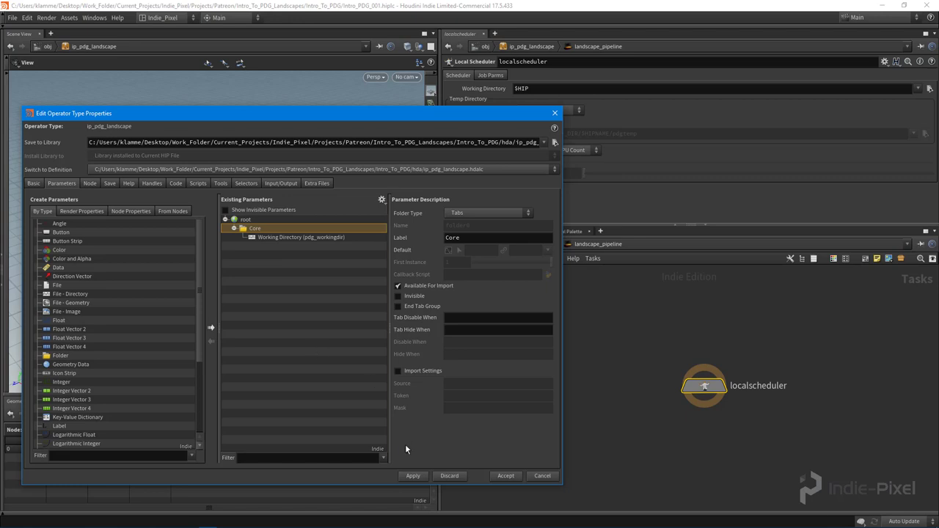
left_click(413, 476)
left_click(506, 476)
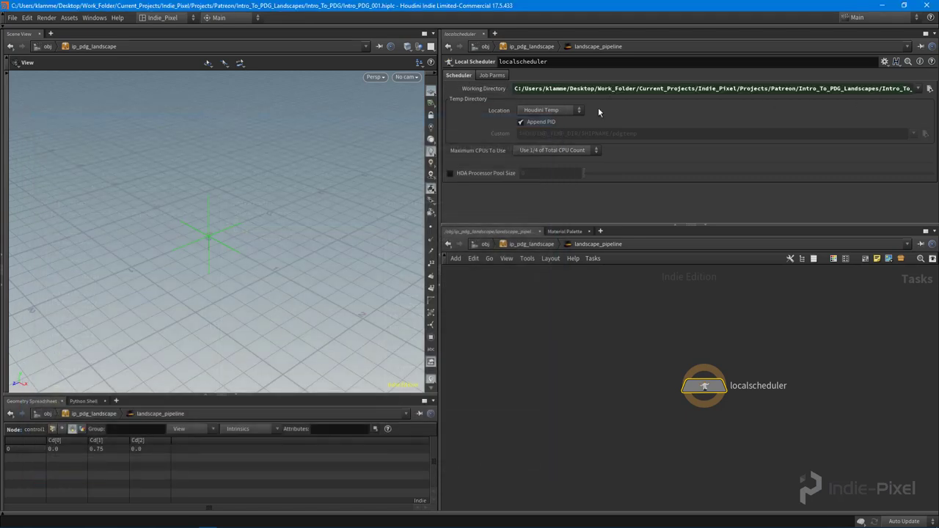
Step: Check the ip_pdg_landscape asset's interface at object level and go back inside its landscape_pipeline network
key("u")
key("u")
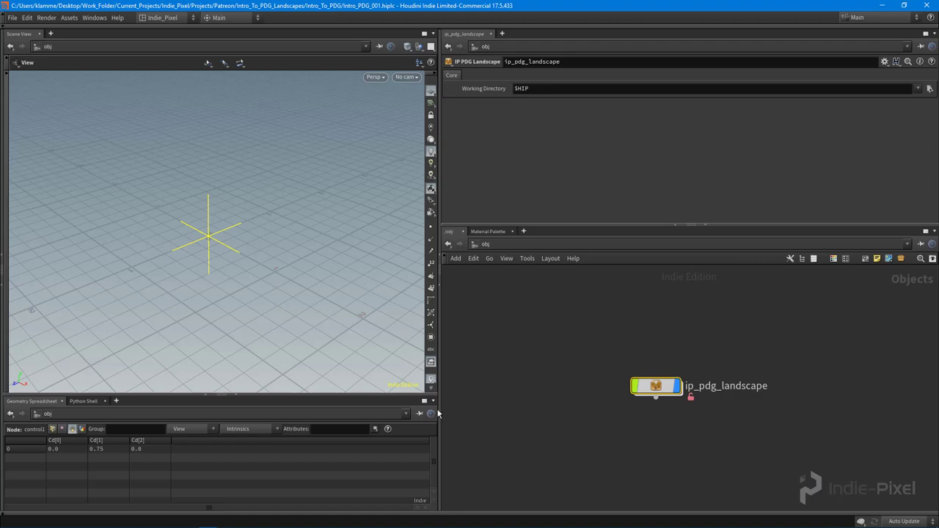
left_click_drag(438, 415, 444, 414)
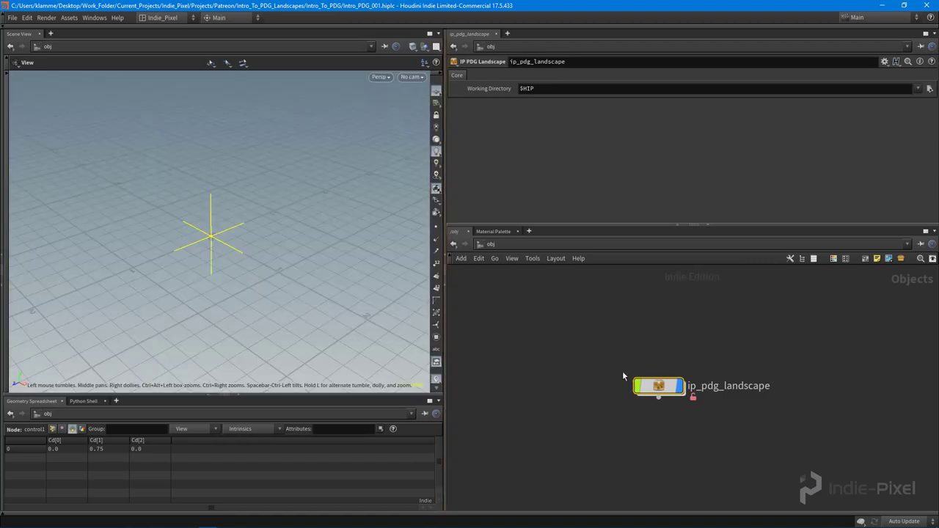
left_click_drag(659, 386, 662, 339)
double_click(655, 352)
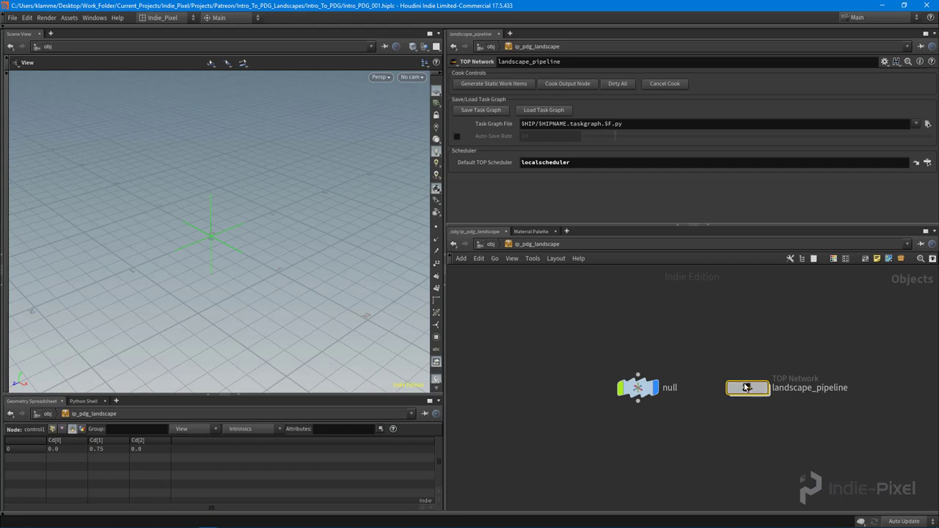
double_click(731, 387)
Step: Add a Wedge node to the landscape_pipeline network and rename it my_wedge
key("Tab")
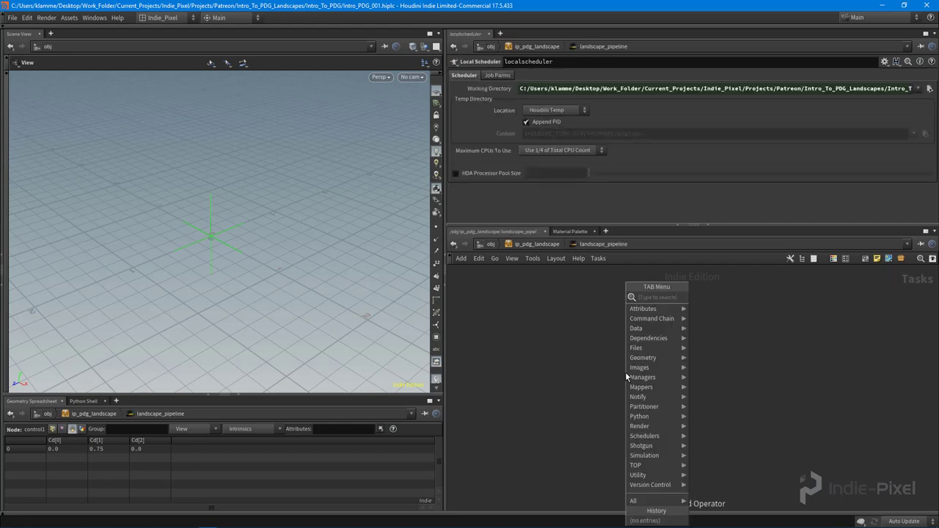
type("wedge")
key("Return")
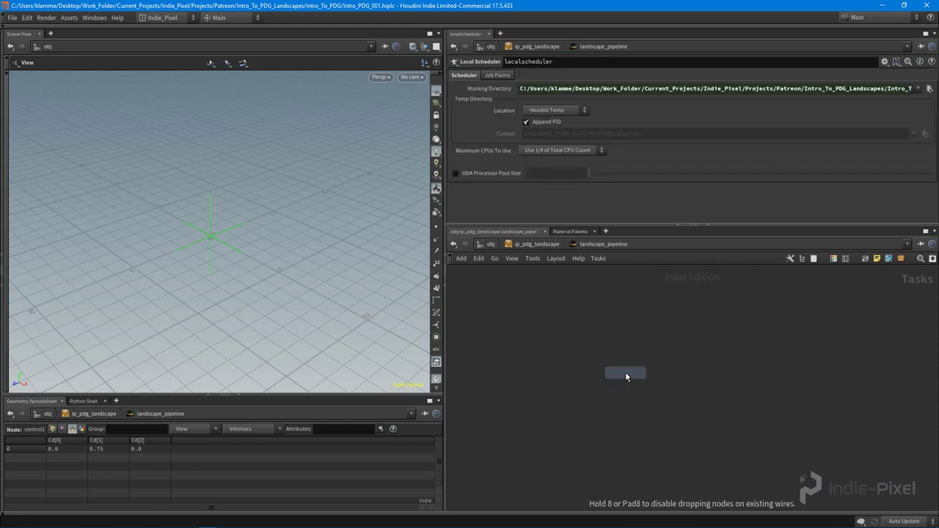
left_click(660, 367)
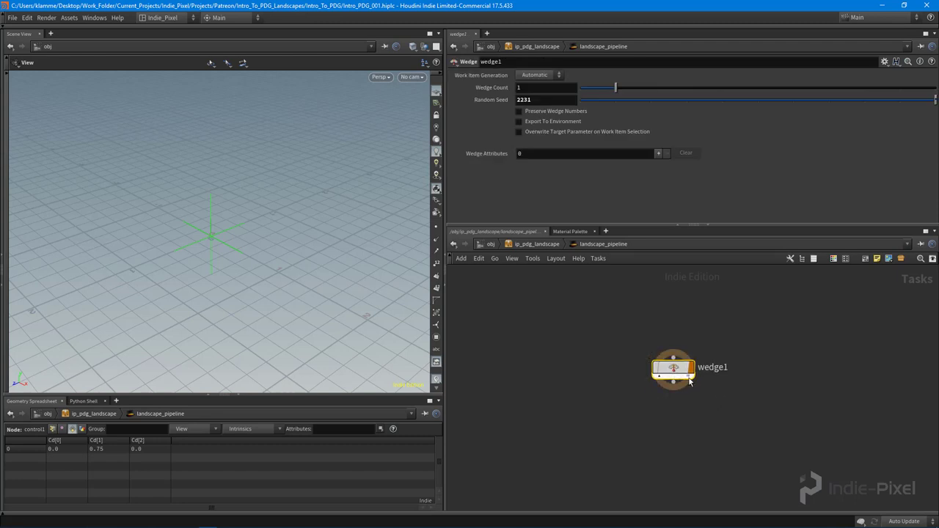
double_click(713, 367)
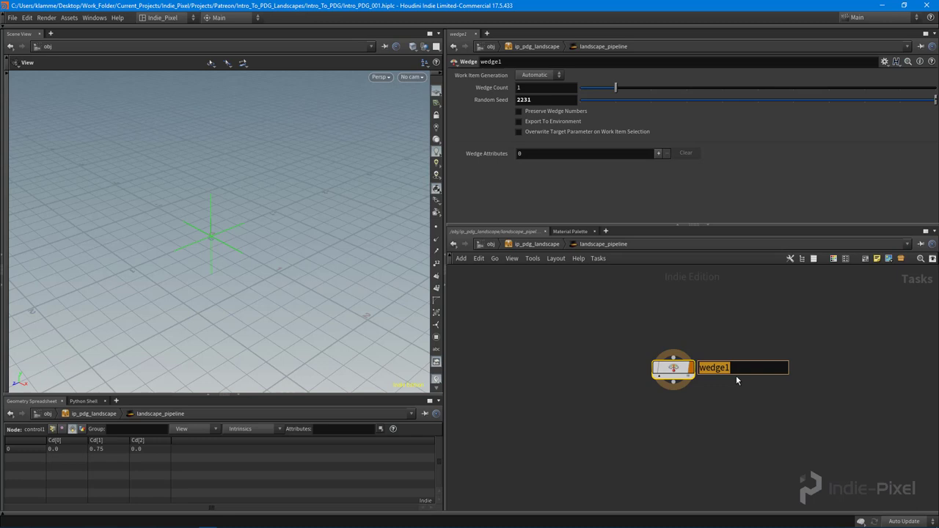
type("my_wedge")
key("Return")
mouse_move(687, 422)
middle_mouse_down()
mouse_move(691, 409)
mouse_move(683, 429)
middle_mouse_up()
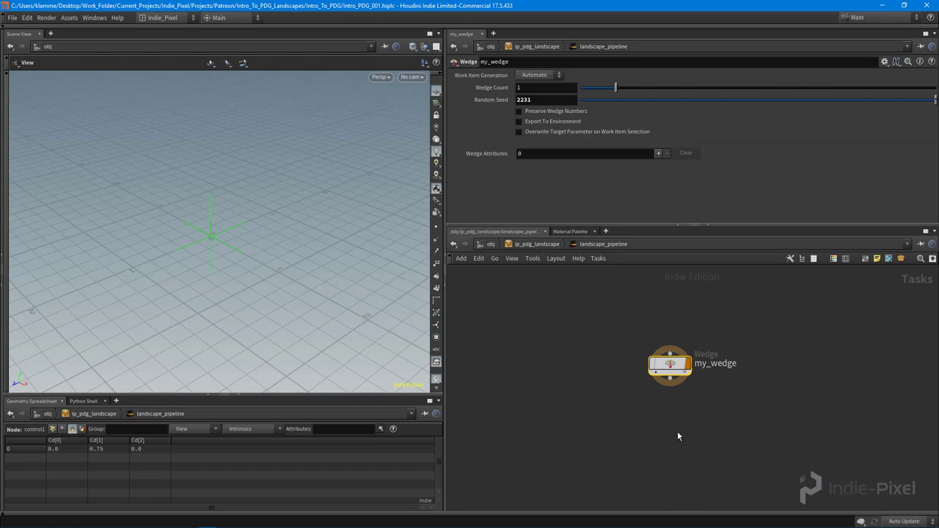
Step: Add a Null node below my_wedge and wire the output of my_wedge into it
key("Tab")
left_click(680, 444)
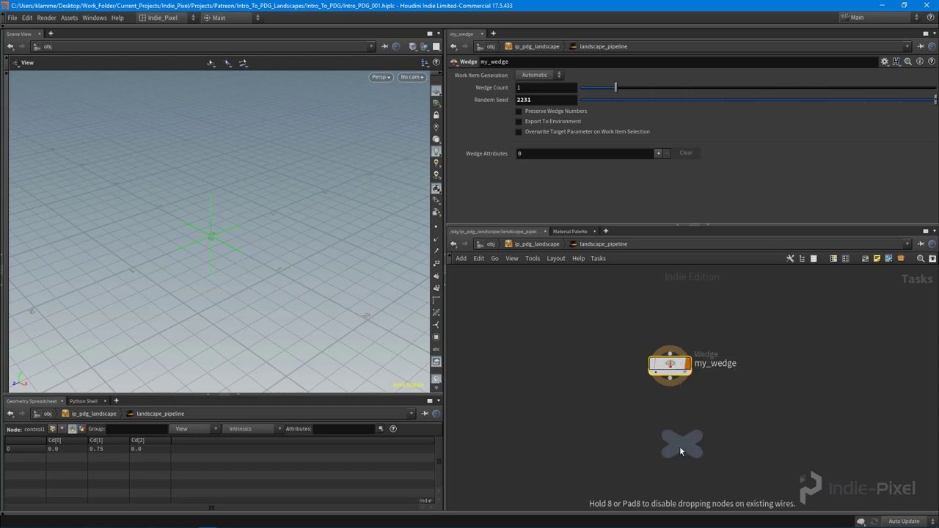
left_click(672, 448)
left_click_drag(670, 378, 670, 437)
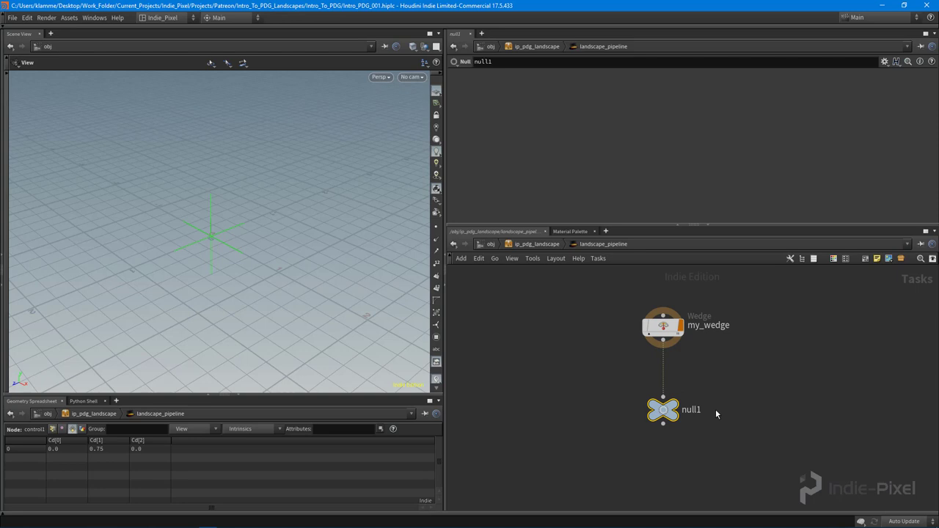
Step: Give the null node a circular shape and colour it black
key("z")
left_click(902, 458)
key("c")
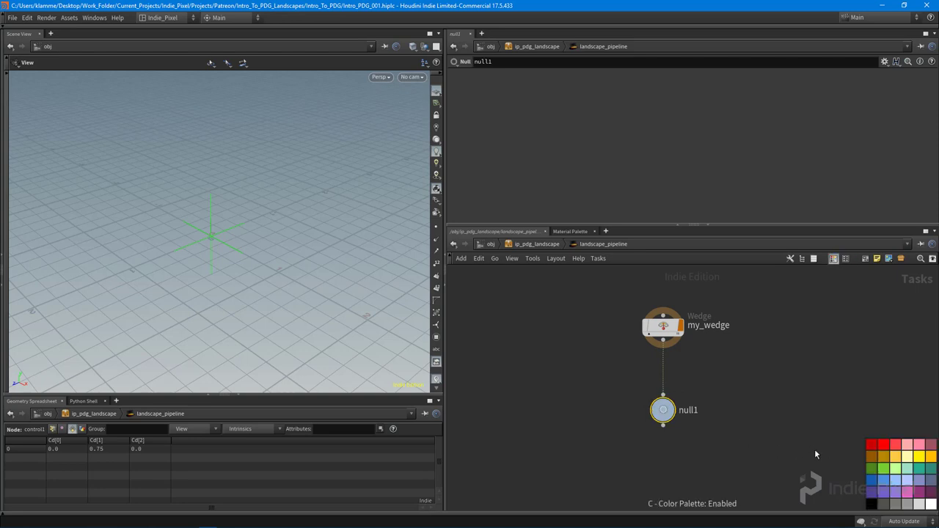
left_click(872, 504)
Step: Rename the black null node PIPELINE_END and hide the colour and shape palettes
double_click(690, 411)
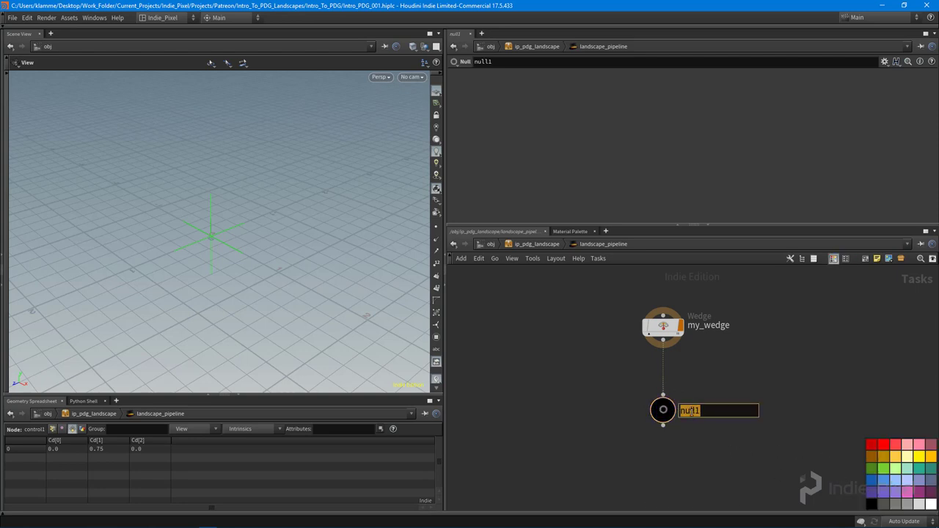
type("PIPELINE_END")
key("Return")
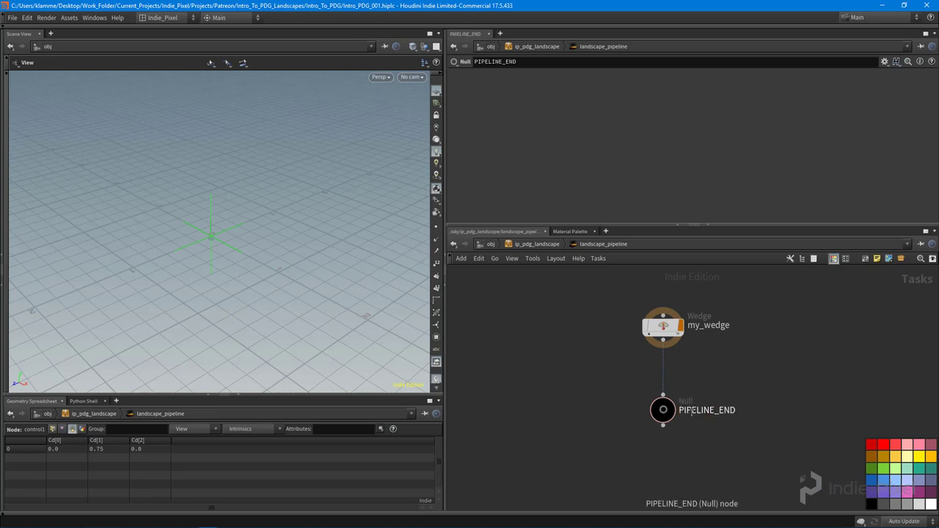
key("c")
middle_click_drag(748, 435, 781, 455)
key("c")
key("c")
key("c")
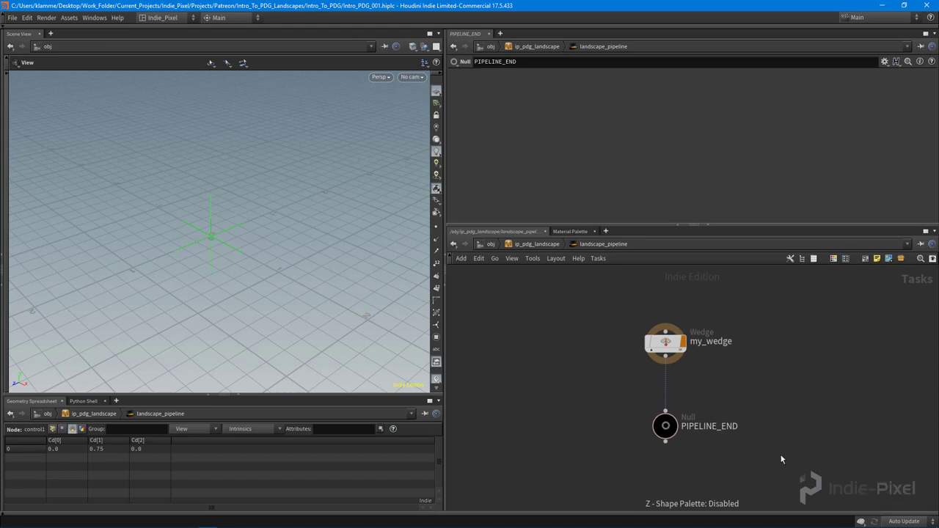
Step: Return to object level and save the ip_pdg_landscape asset's node type
key("u")
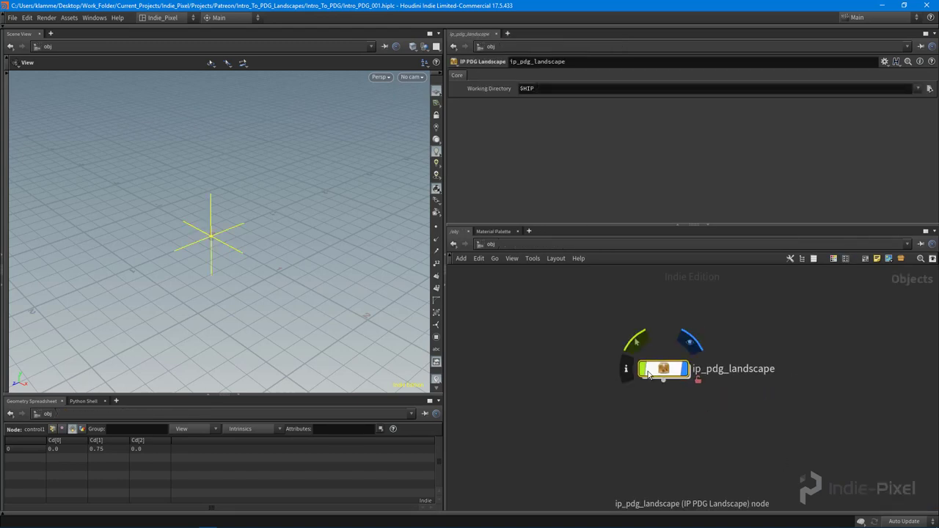
right_click(659, 373)
left_click(684, 494)
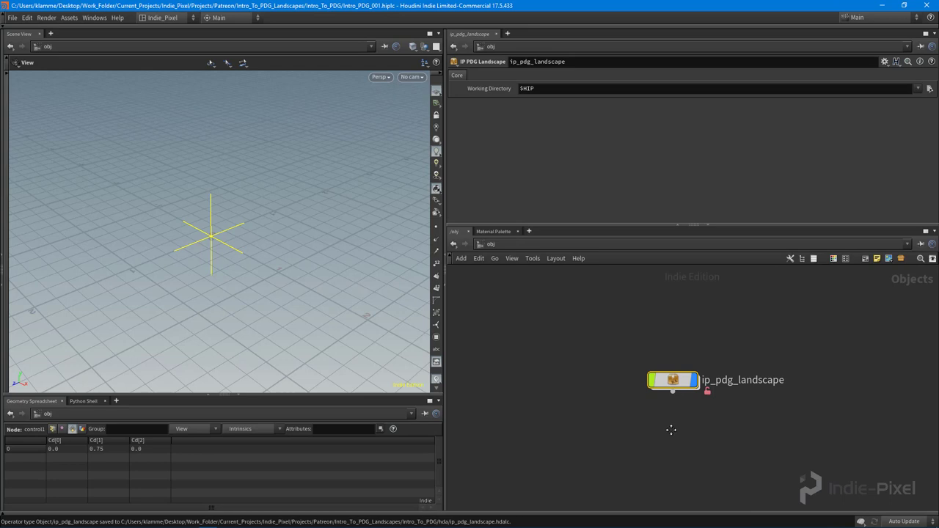